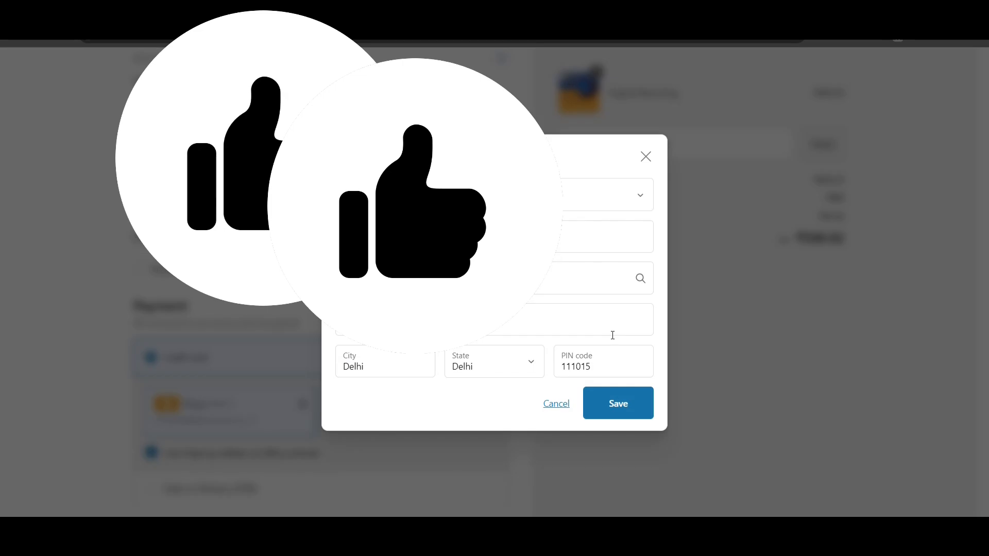
Change the last digit of the shipping address's PIN code, save the address and check the payment methods offered at checkout.
click(577, 367)
key(BackSpace)
text(0)
click(616, 399)
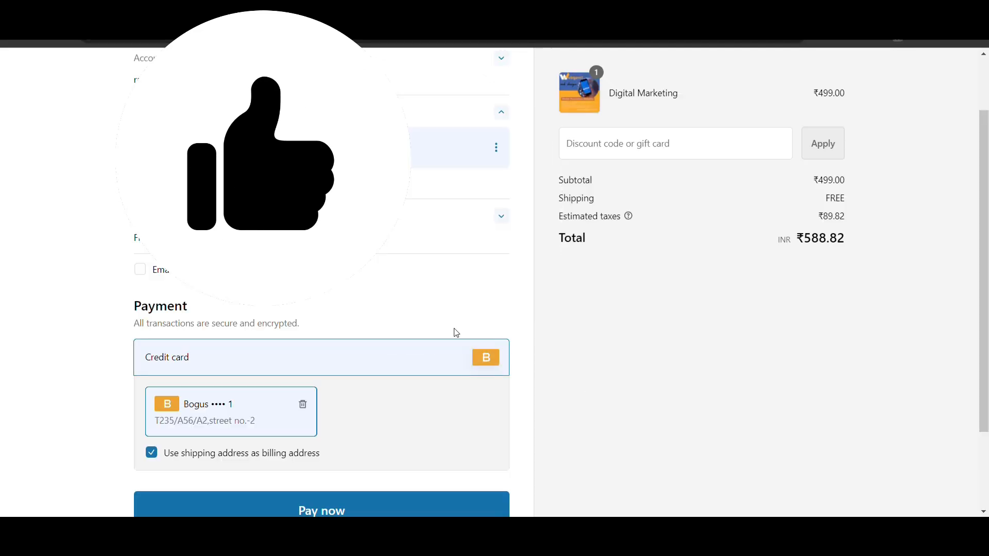
scroll(455, 331, down, 2)
scroll(390, 270, up, 3)
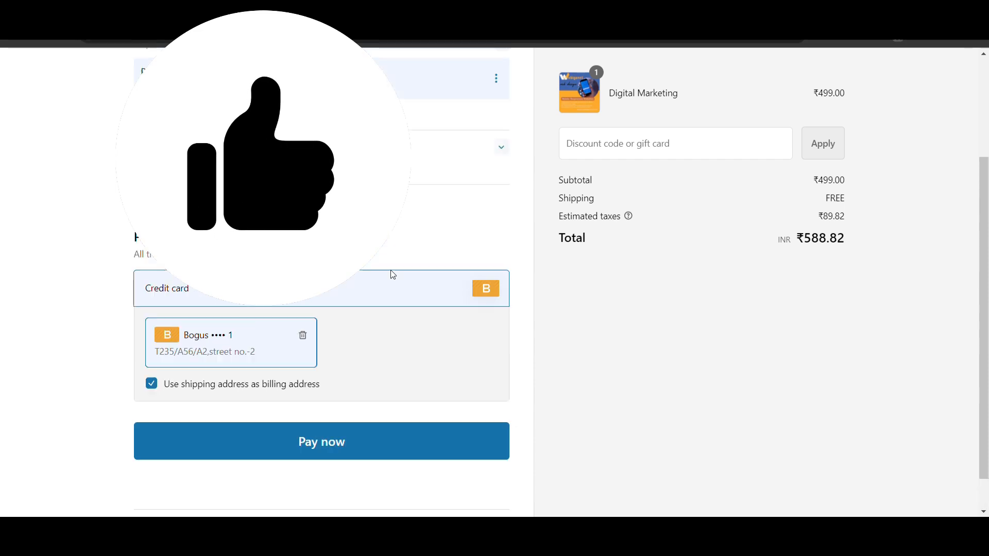
scroll(201, 309, down, 3)
scroll(233, 306, up, 1)
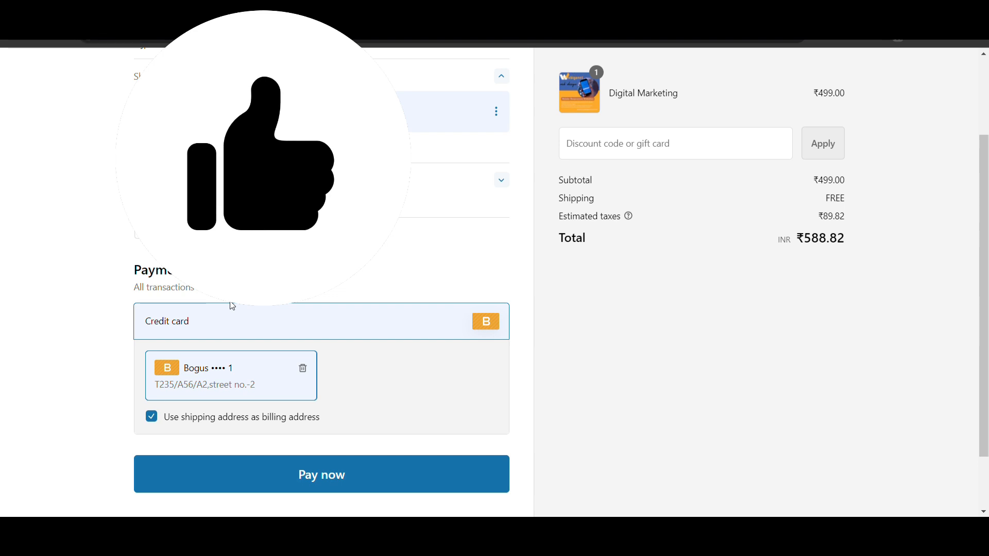
scroll(232, 306, up, 2)
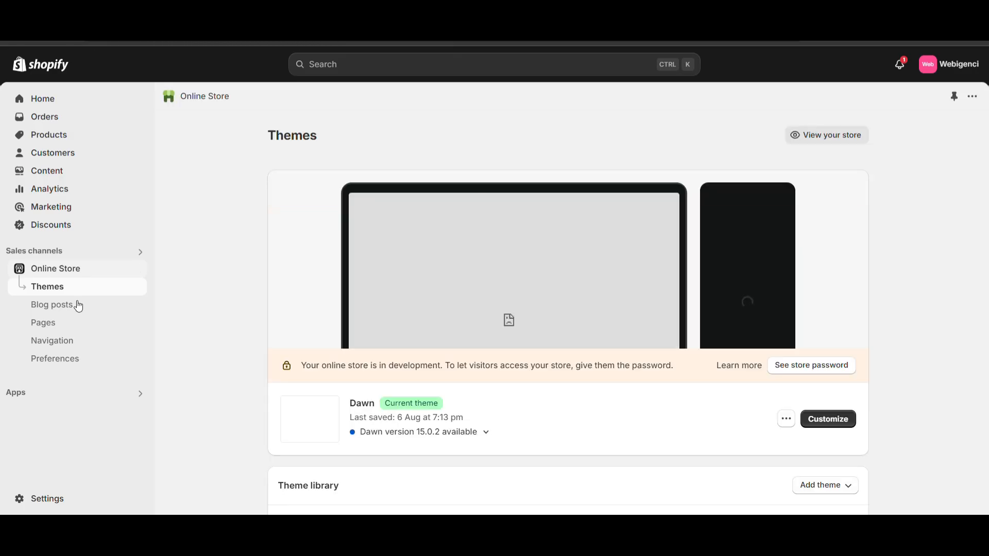
Search the Shopify App Store for "Payflow: COD" and open the Payflow: COD & Payment rules listing.
click(69, 391)
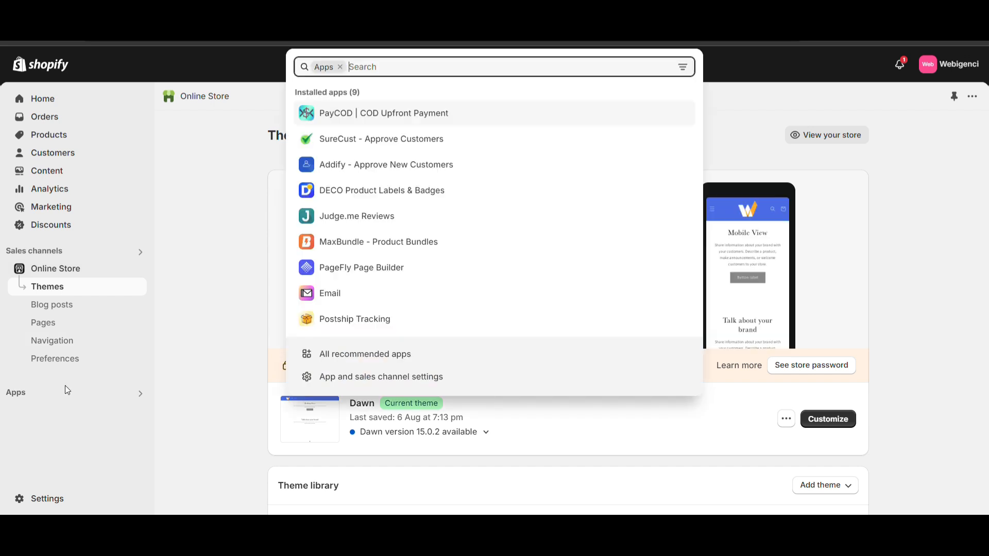
text(PayFlow: COD & Payment rules)
key(Return)
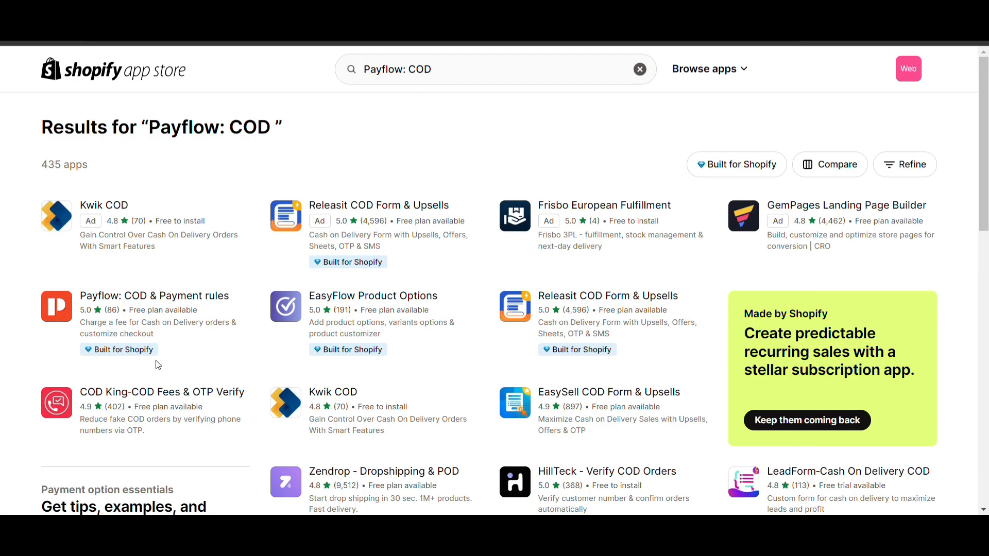
click(176, 298)
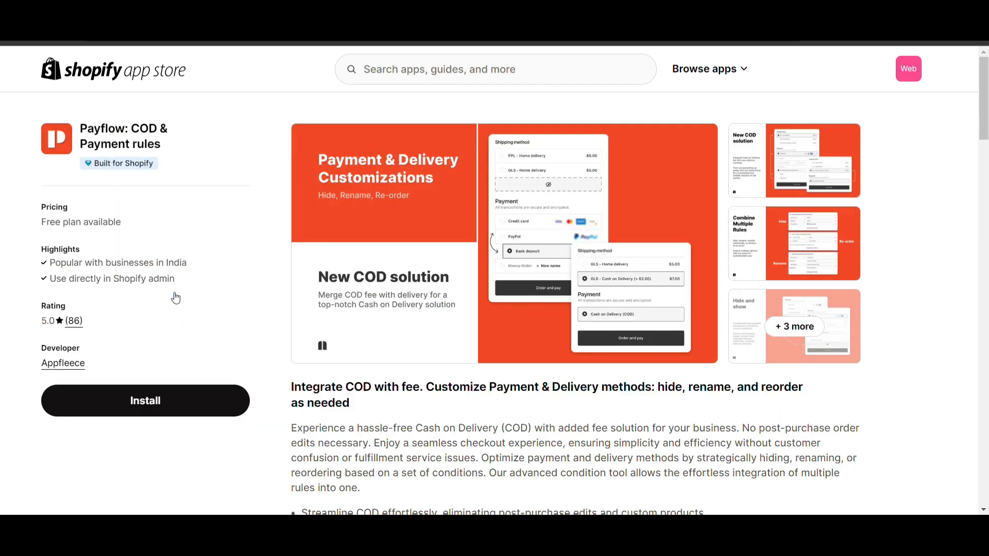
Review the Payflow listing's details and pricing plans, and install the app on the store with its requested data access.
scroll(175, 297, down, 2)
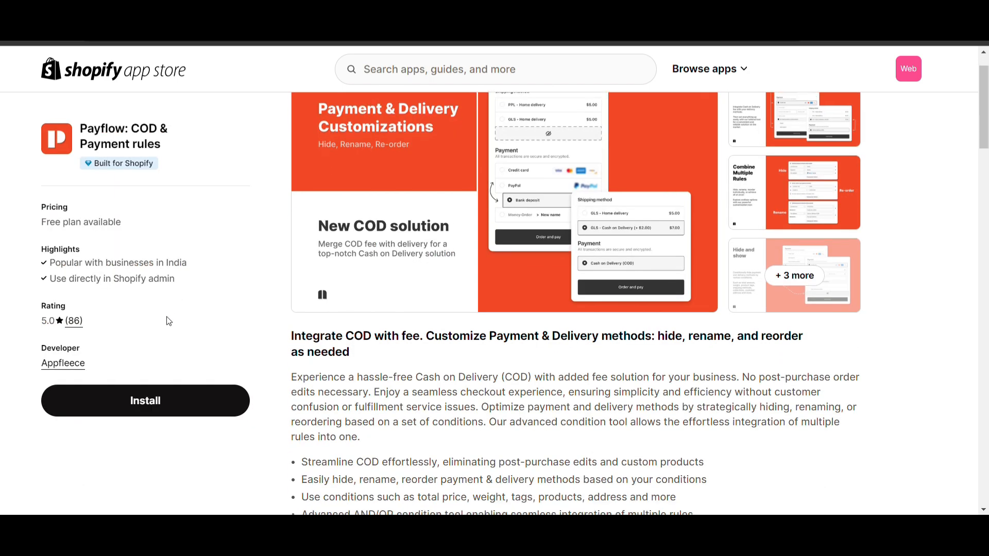
click(148, 398)
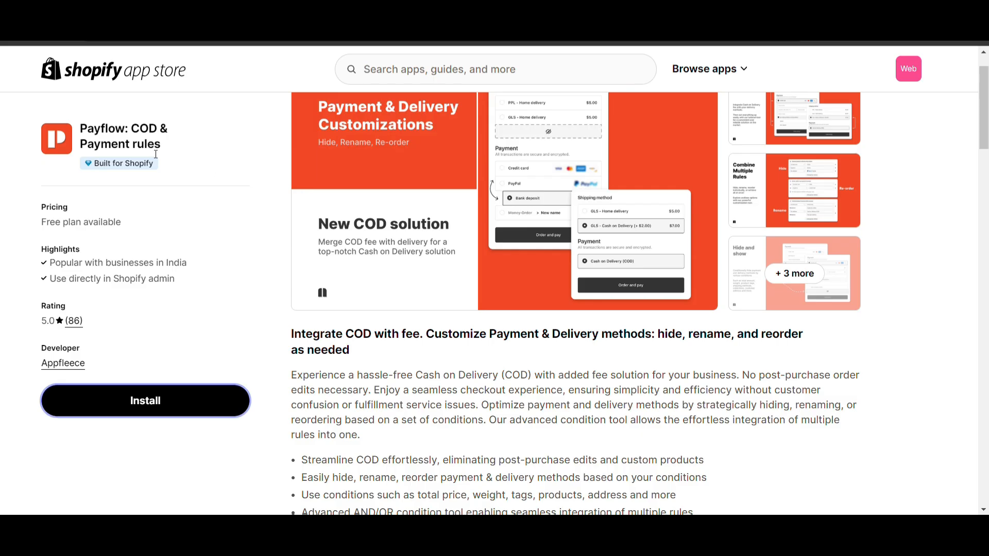
scroll(190, 229, down, 15)
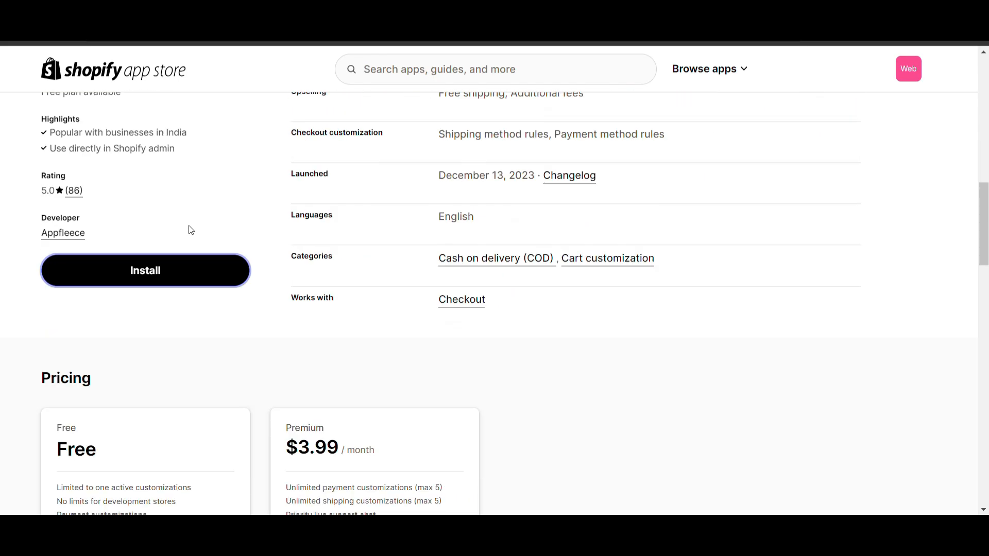
scroll(191, 230, up, 1)
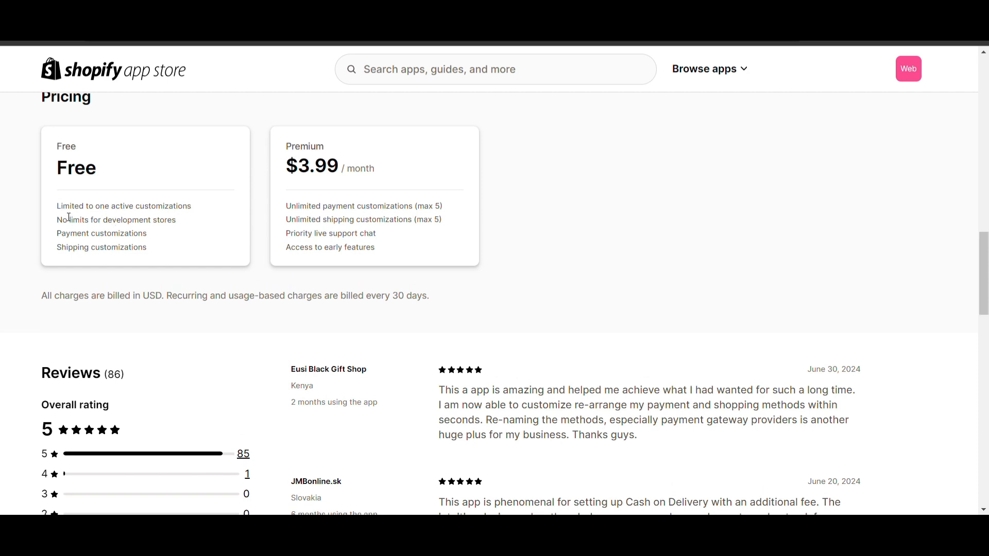
scroll(68, 217, up, 15)
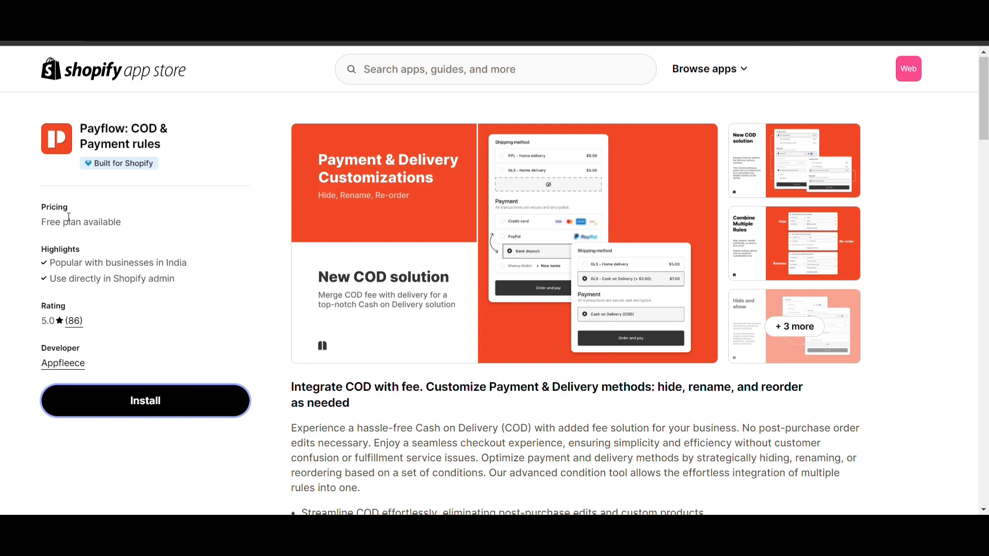
scroll(296, 192, down, 12)
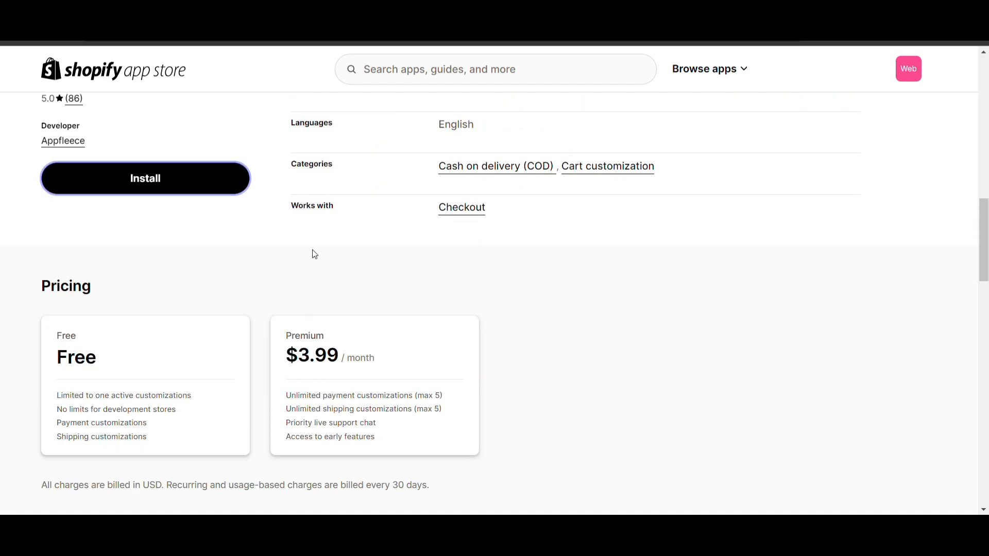
scroll(314, 254, up, 1)
scroll(314, 254, up, 4)
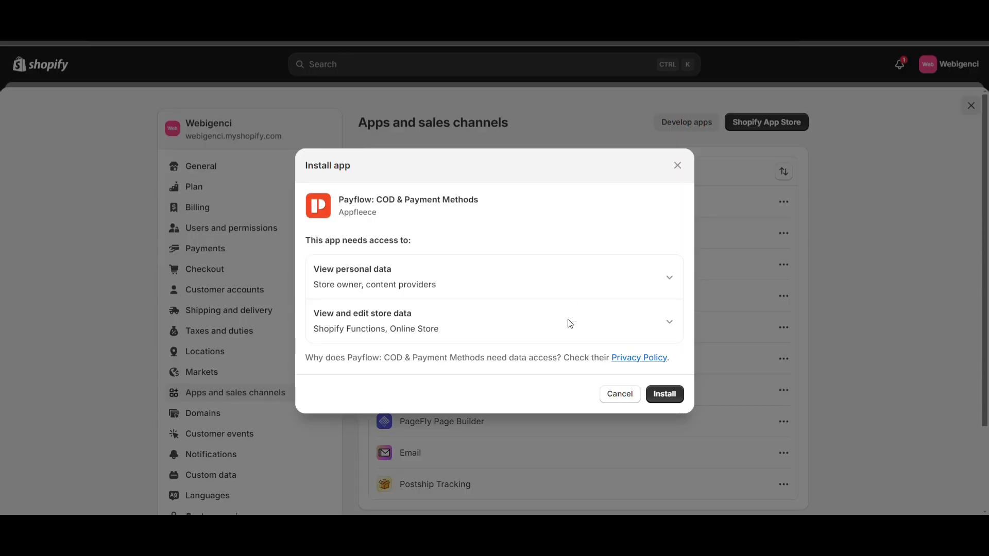
click(659, 395)
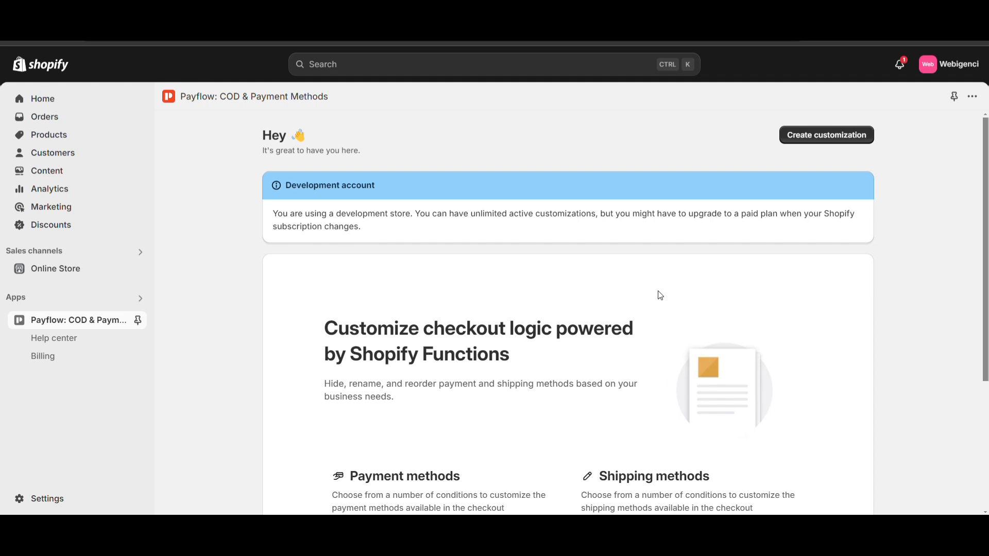
Create a customization that hides payment methods and name it "Hide COD".
scroll(579, 285, down, 4)
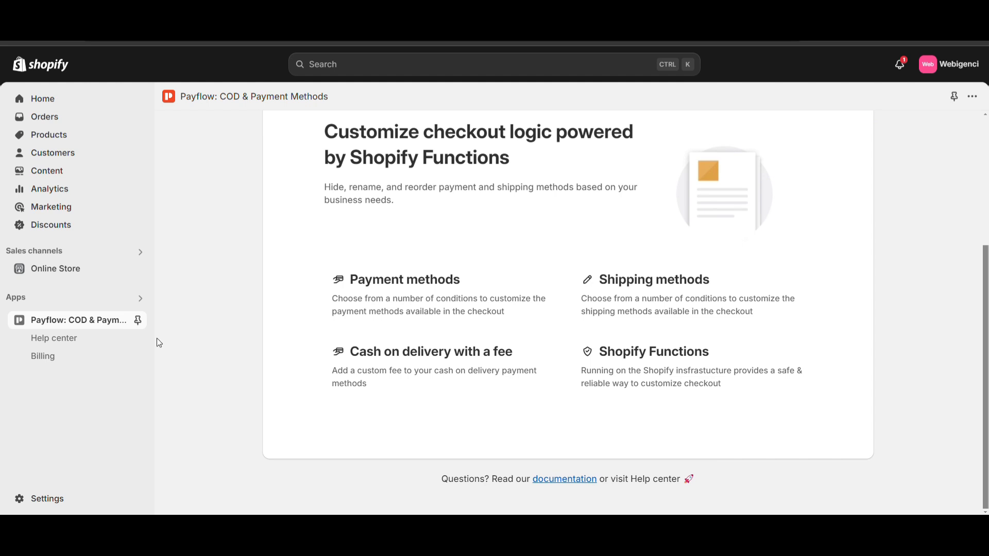
scroll(174, 303, up, 4)
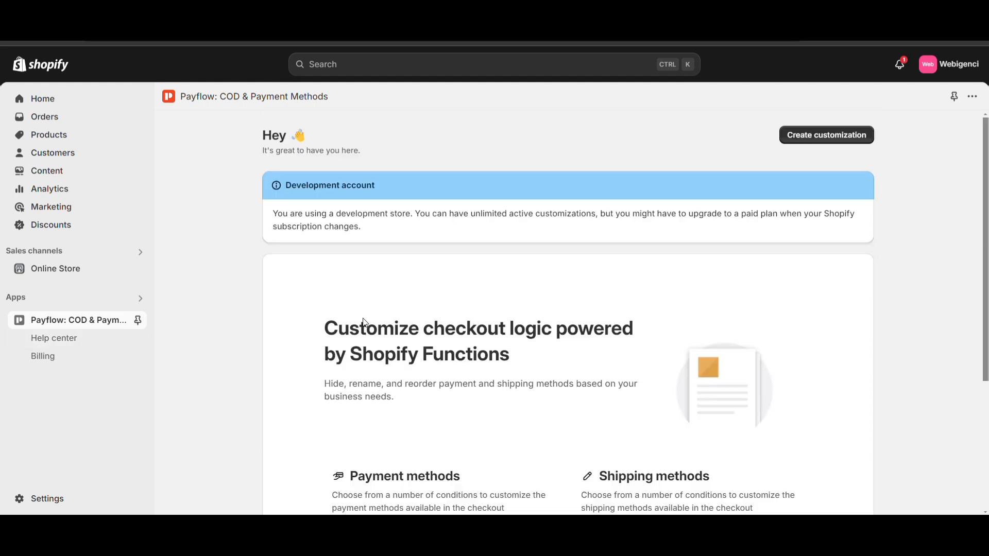
click(822, 135)
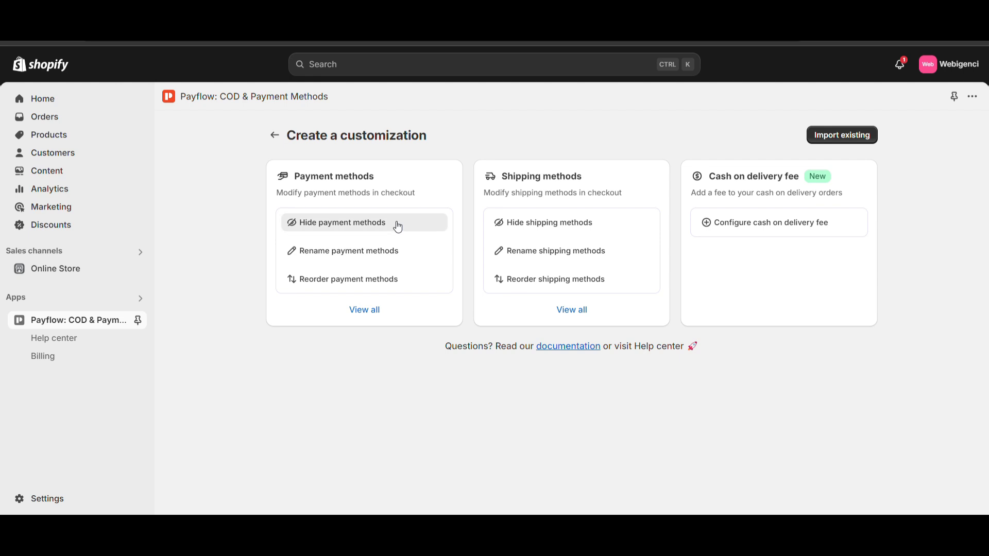
click(396, 227)
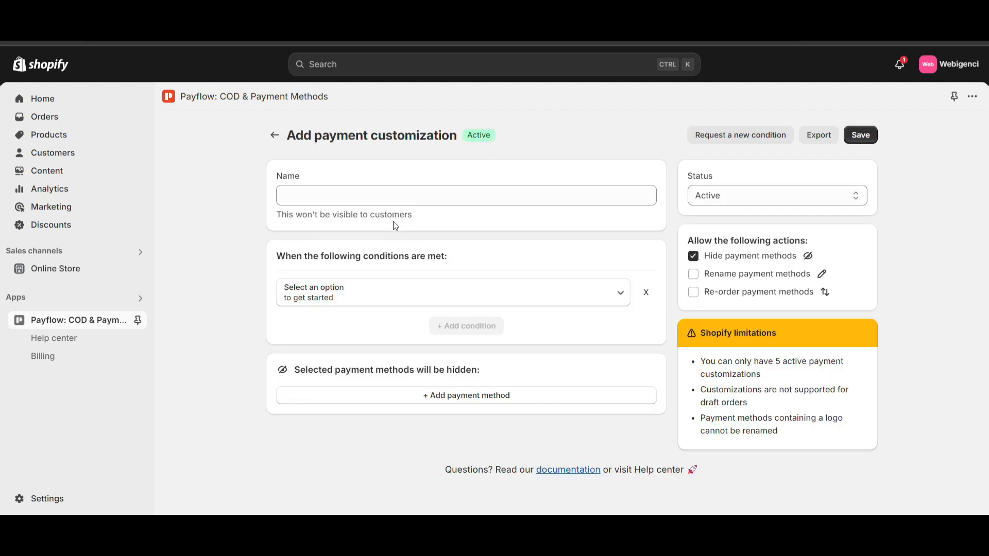
click(359, 196)
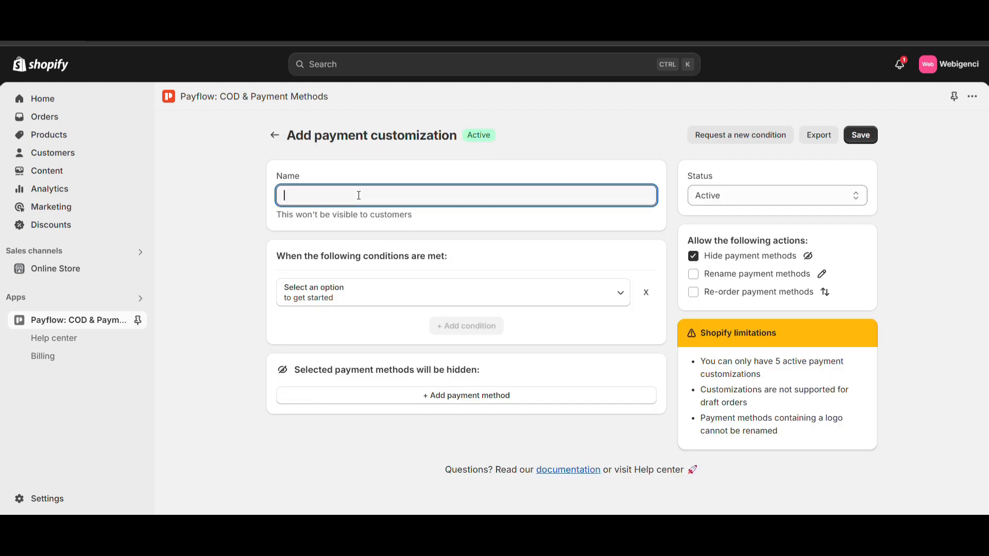
text(Hide COD)
Set the customization's condition to the shipping postcode of the delivery address.
click(372, 303)
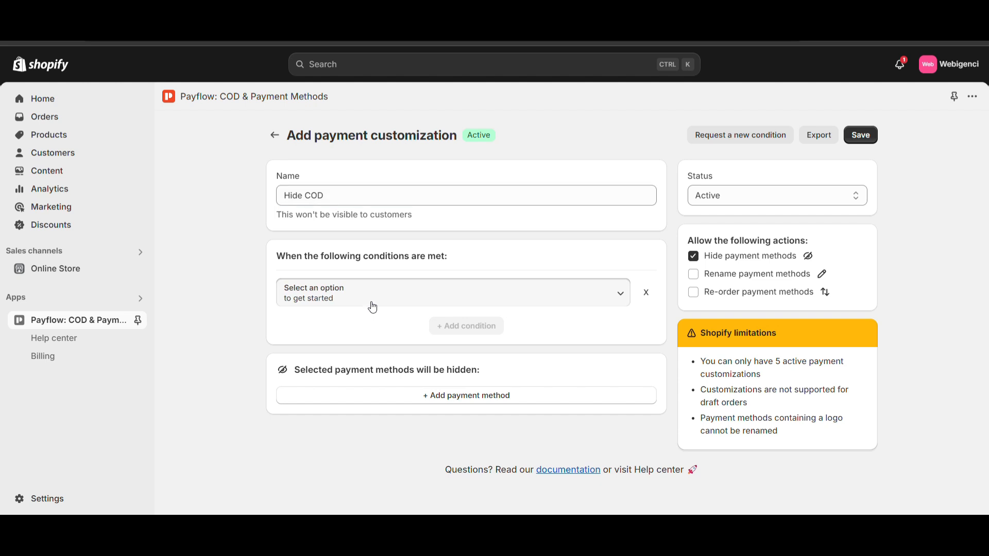
scroll(374, 367, down, 2)
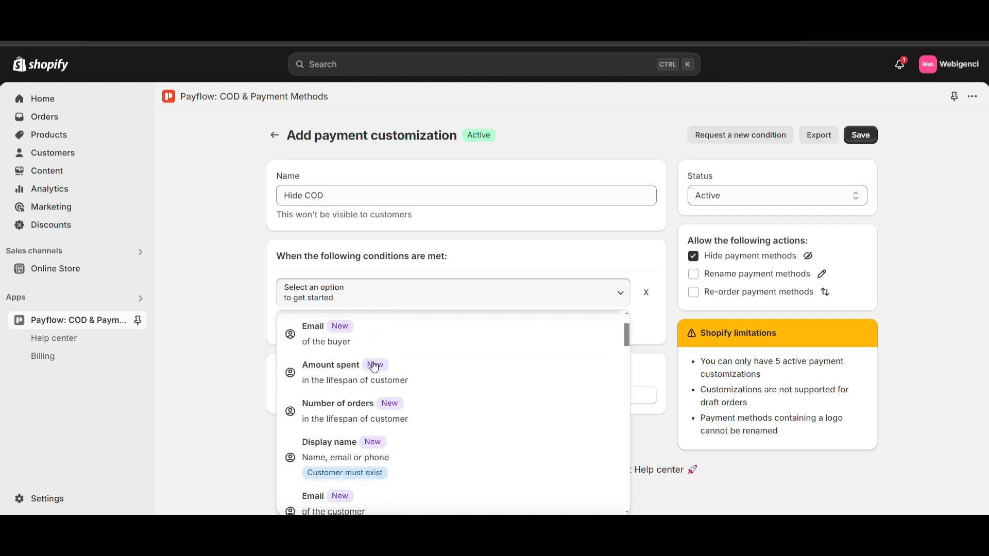
scroll(388, 418, down, 3)
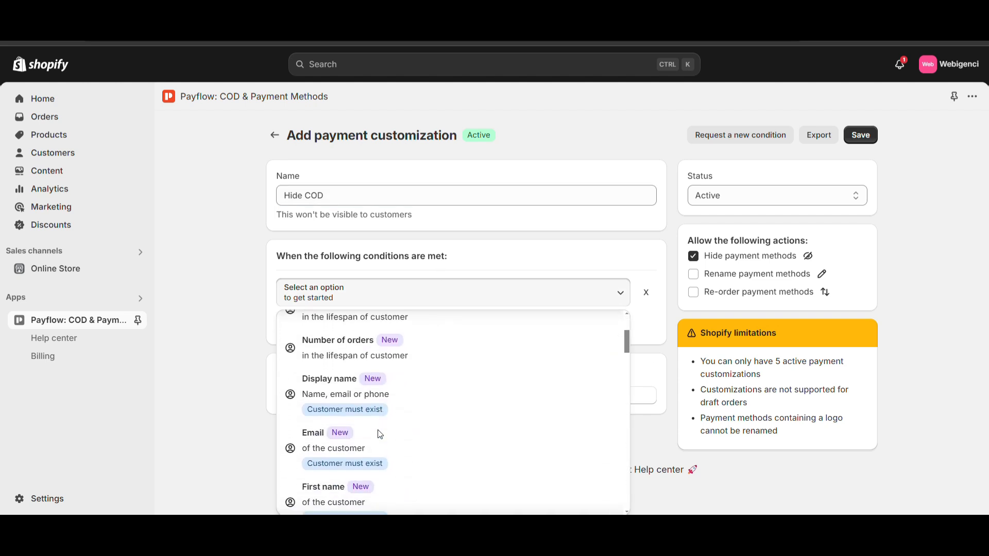
scroll(362, 457, down, 5)
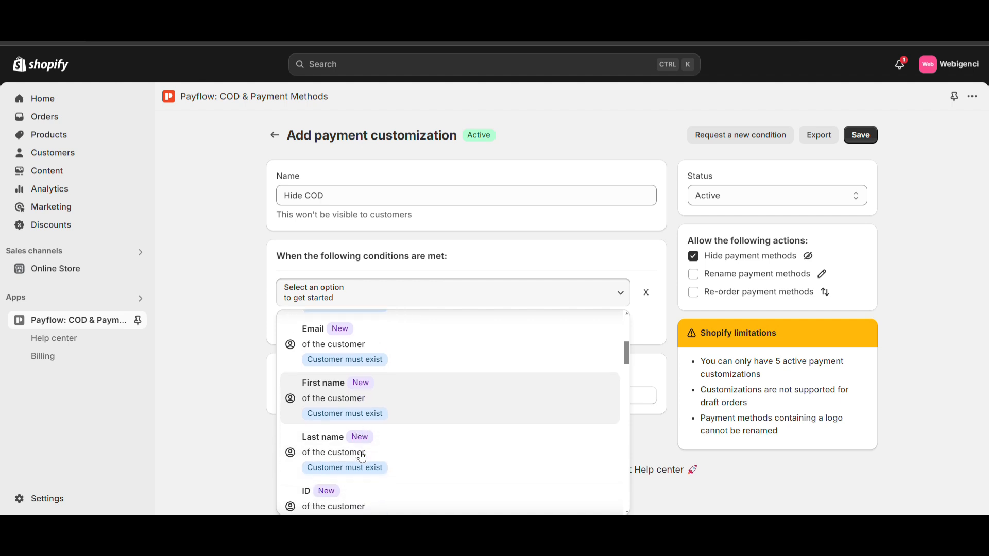
scroll(360, 439, down, 2)
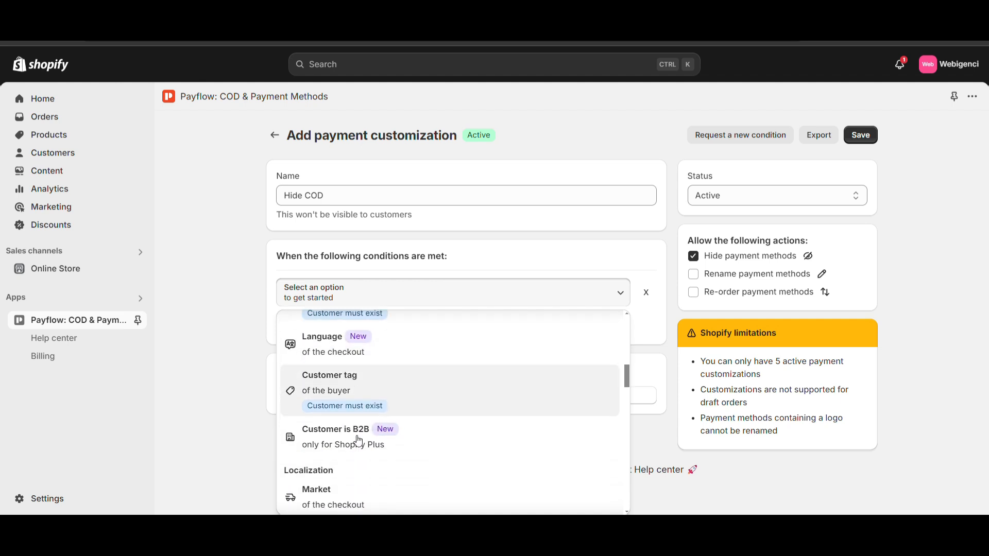
scroll(360, 455, down, 4)
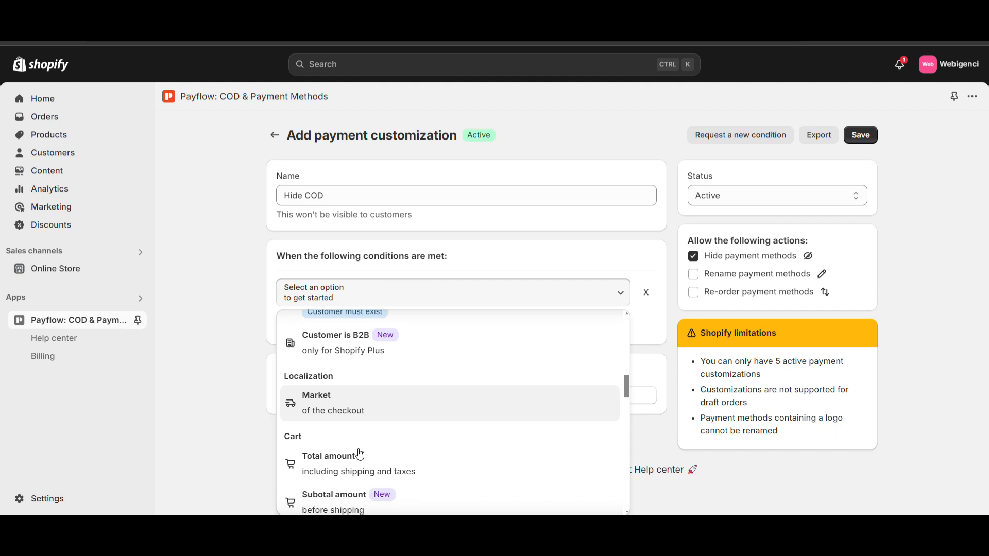
scroll(337, 466, down, 5)
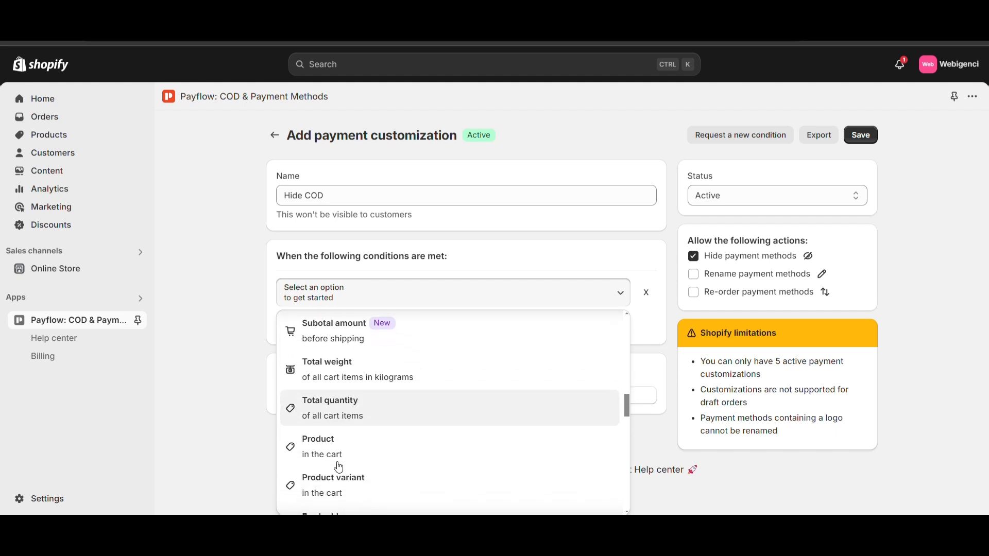
scroll(339, 468, down, 4)
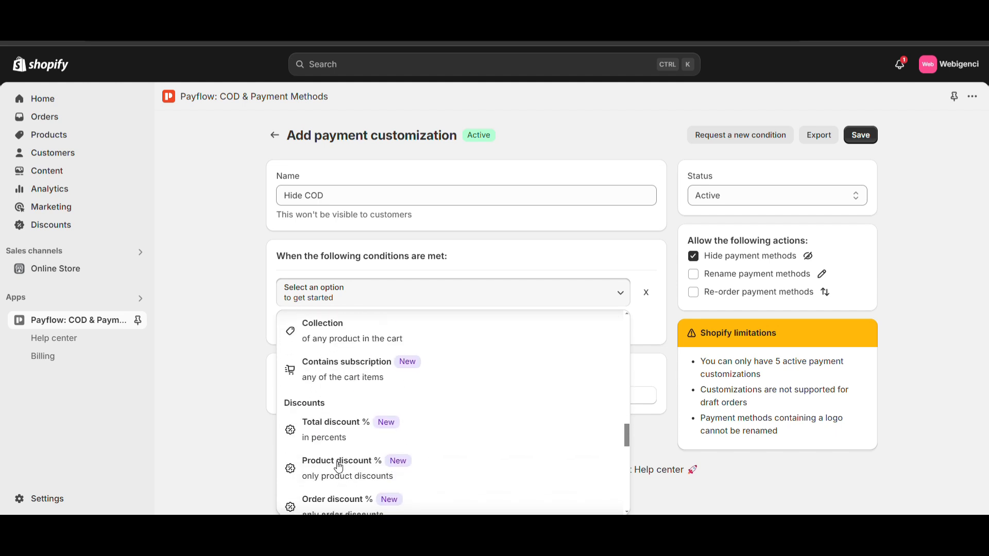
scroll(339, 468, down, 4)
scroll(339, 467, up, 1)
scroll(339, 467, down, 3)
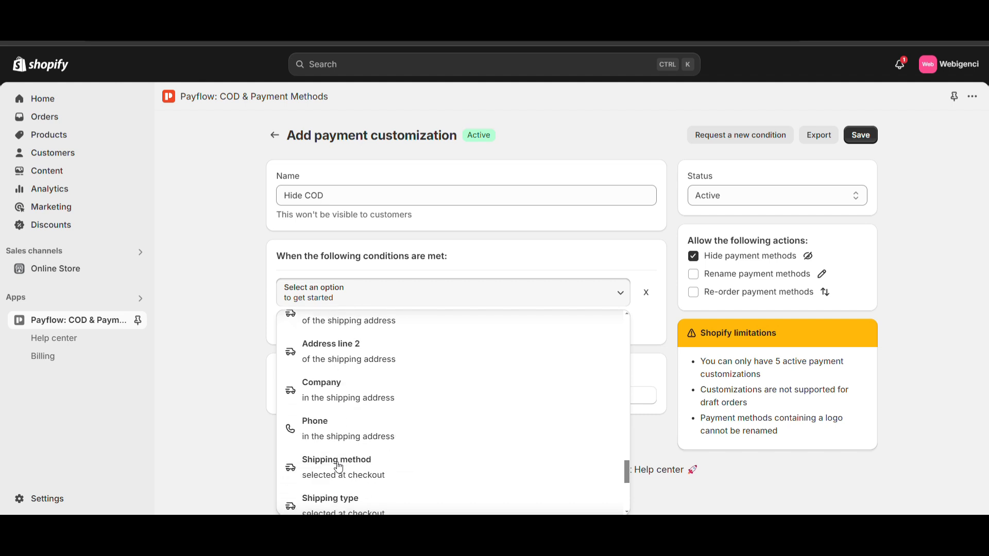
scroll(339, 467, down, 1)
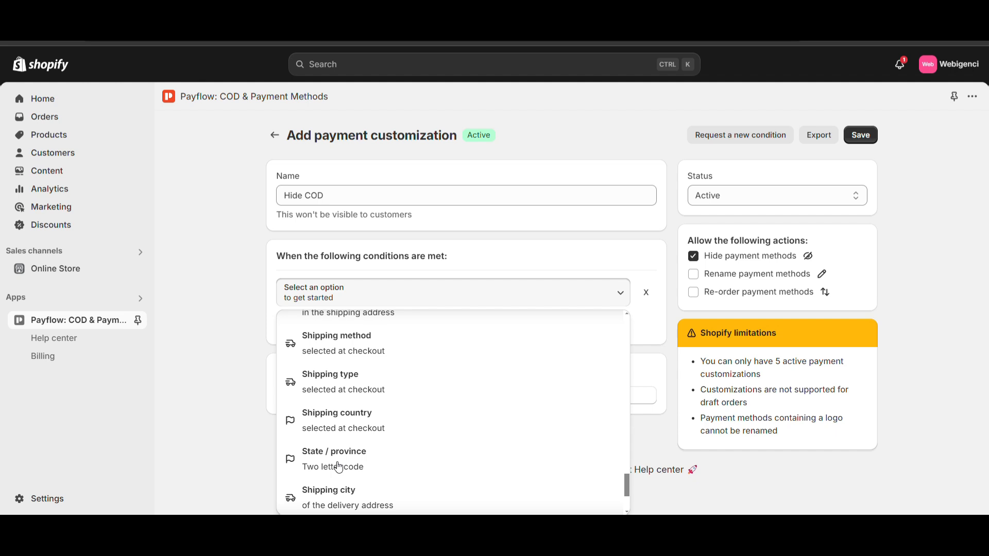
scroll(356, 453, down, 2)
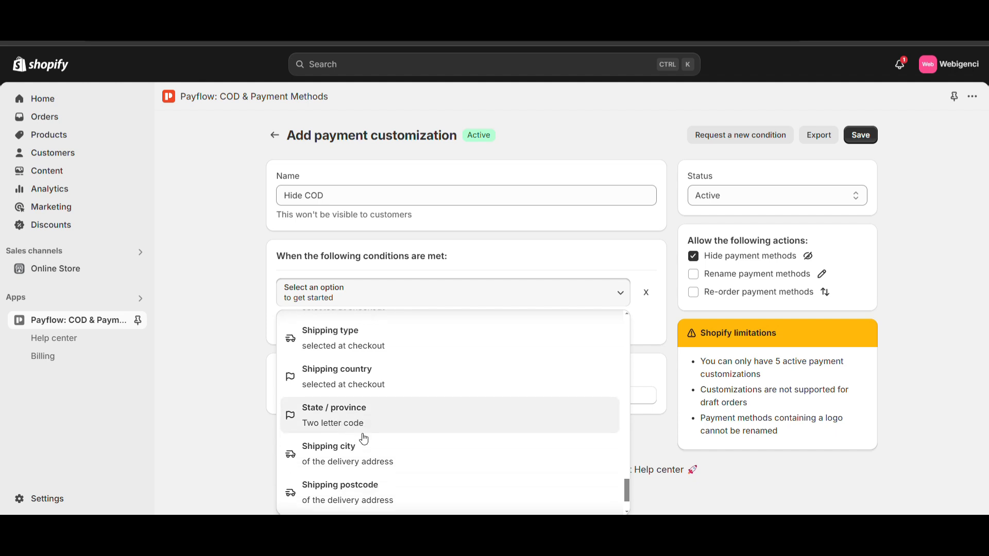
scroll(355, 439, down, 1)
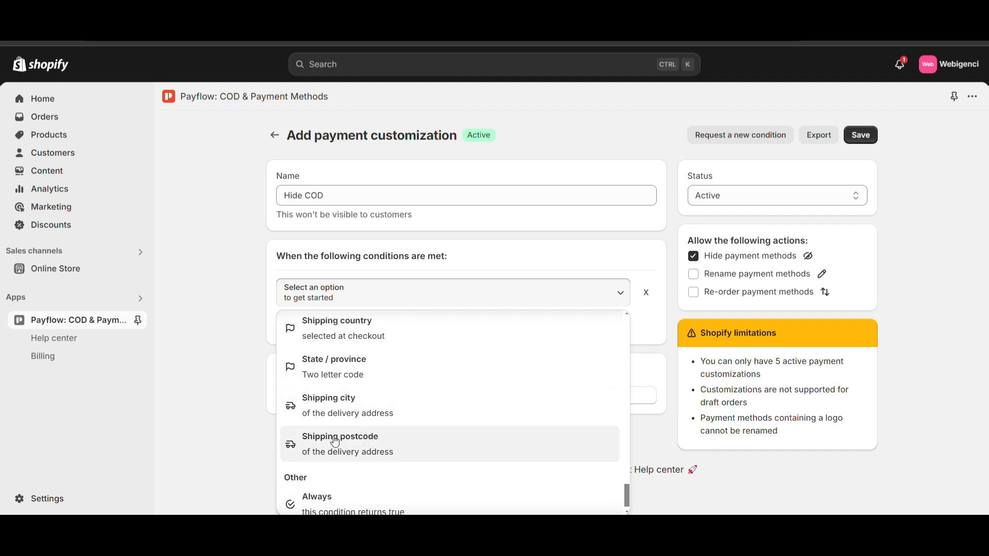
click(336, 442)
Add postcodes 110008 and 110009 to the condition's "Is one of" list.
click(376, 361)
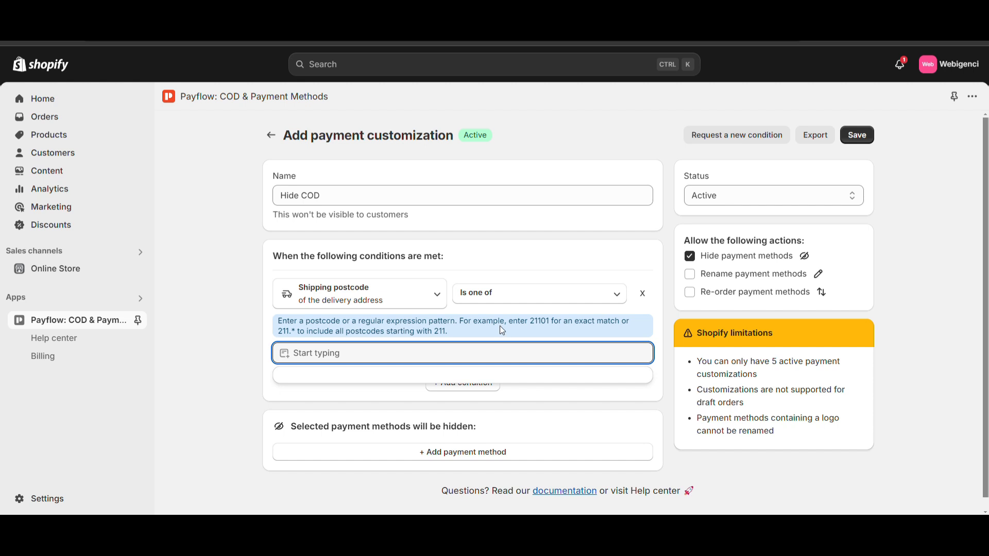
text(110009)
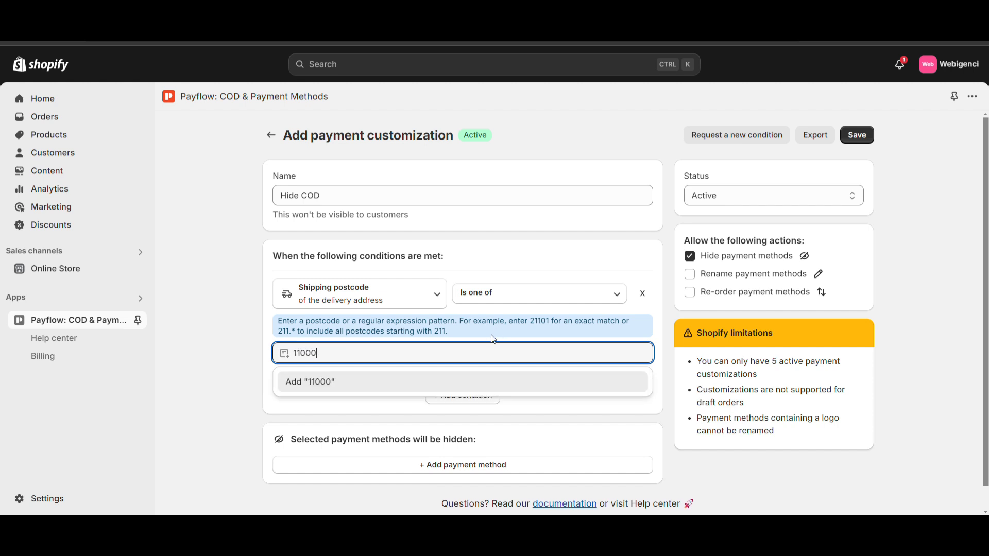
key(Return)
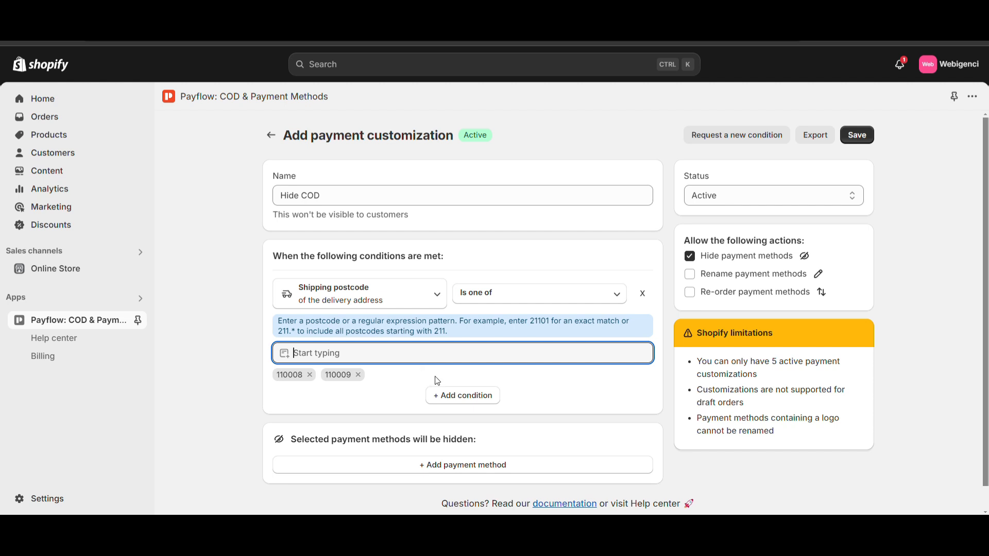
Add the pre-defined method Cash on Delivery (COD) to the payment methods the customization hides.
scroll(453, 427, down, 1)
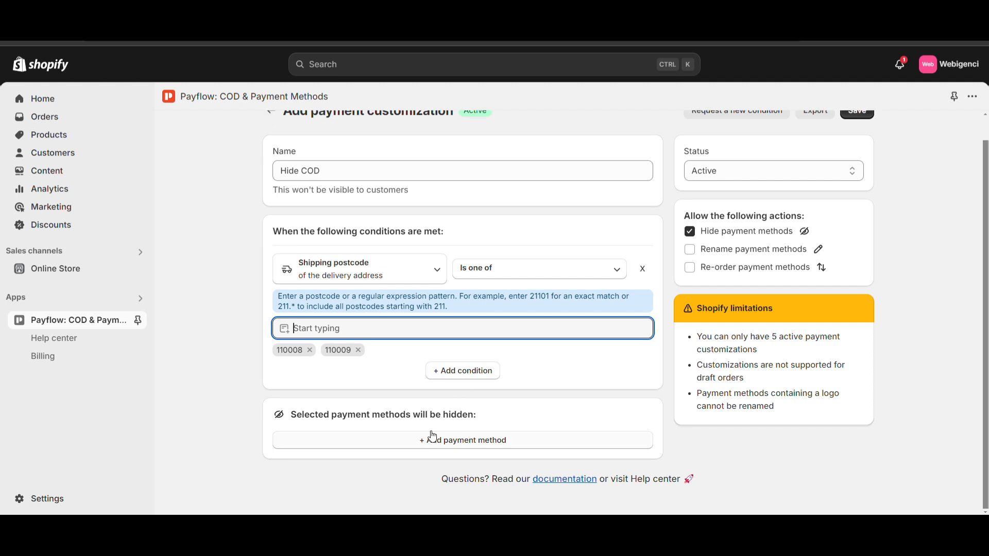
click(431, 439)
scroll(369, 419, down, 1)
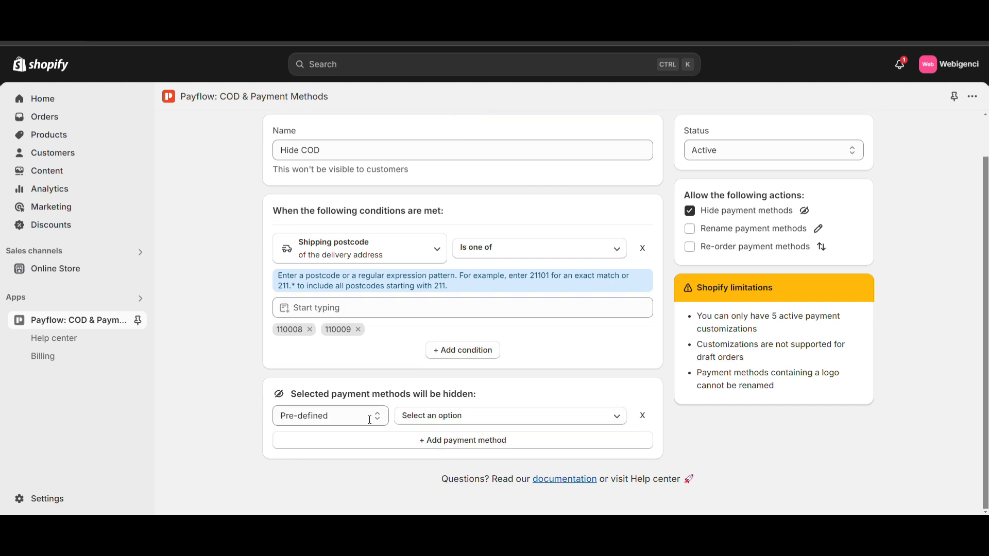
click(335, 417)
click(410, 419)
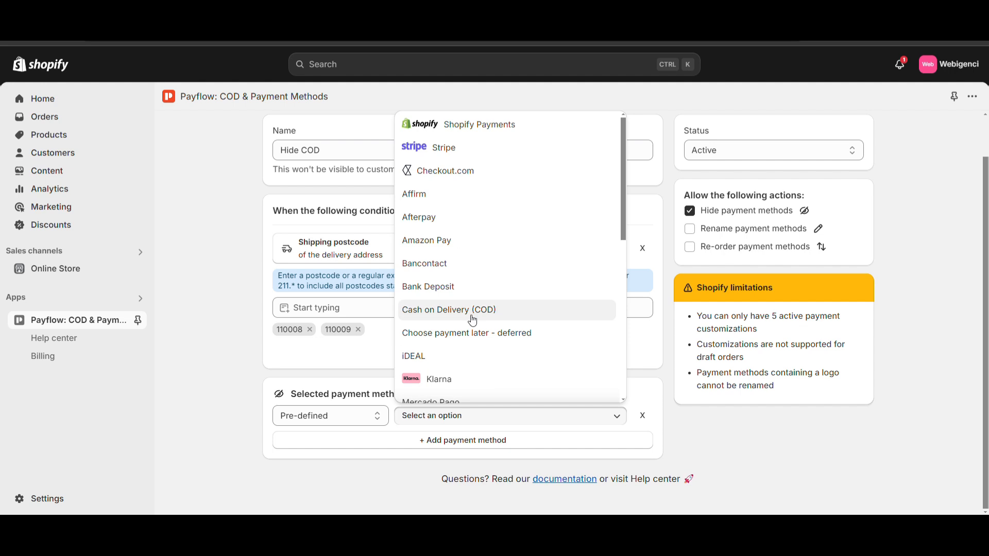
scroll(473, 320, down, 1)
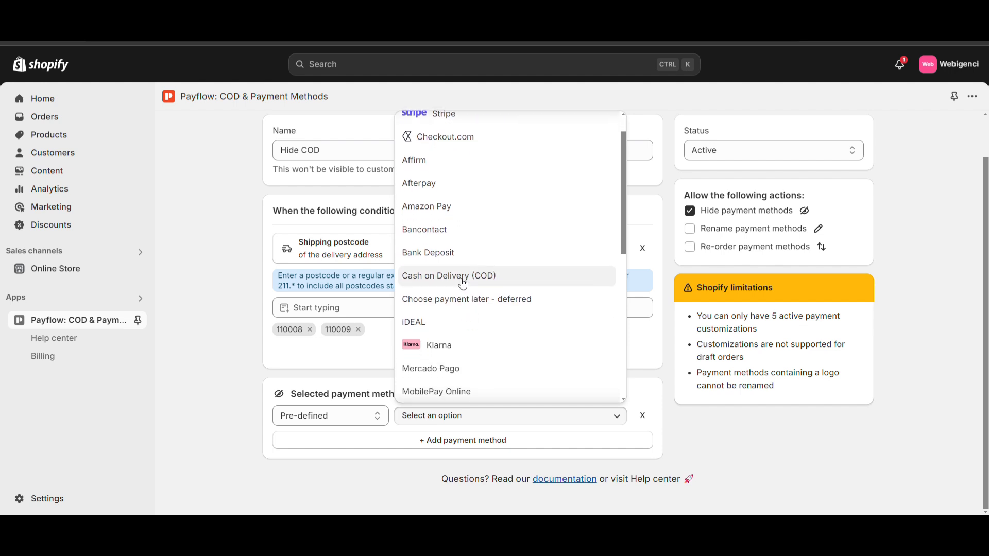
click(462, 282)
scroll(402, 381, up, 1)
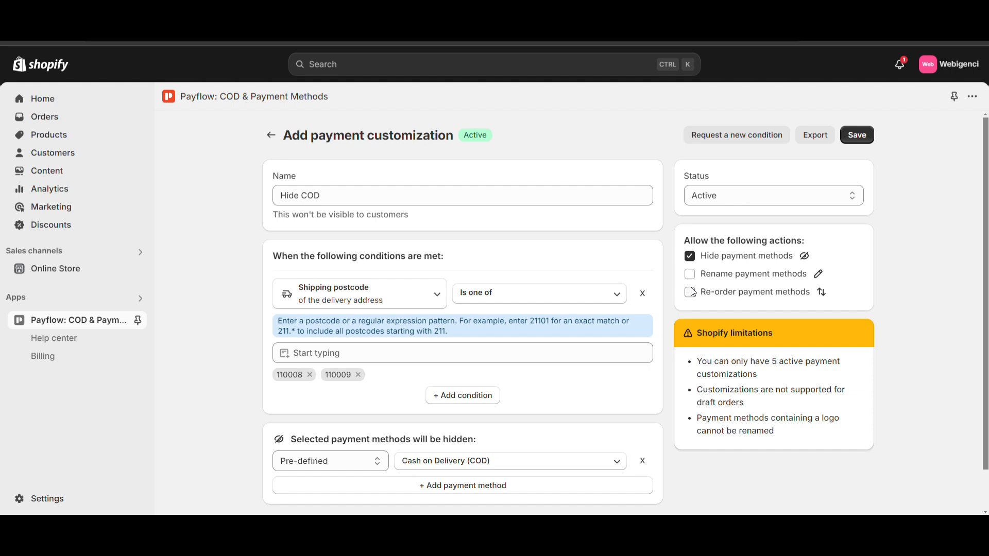
scroll(479, 299, down, 1)
click(364, 350)
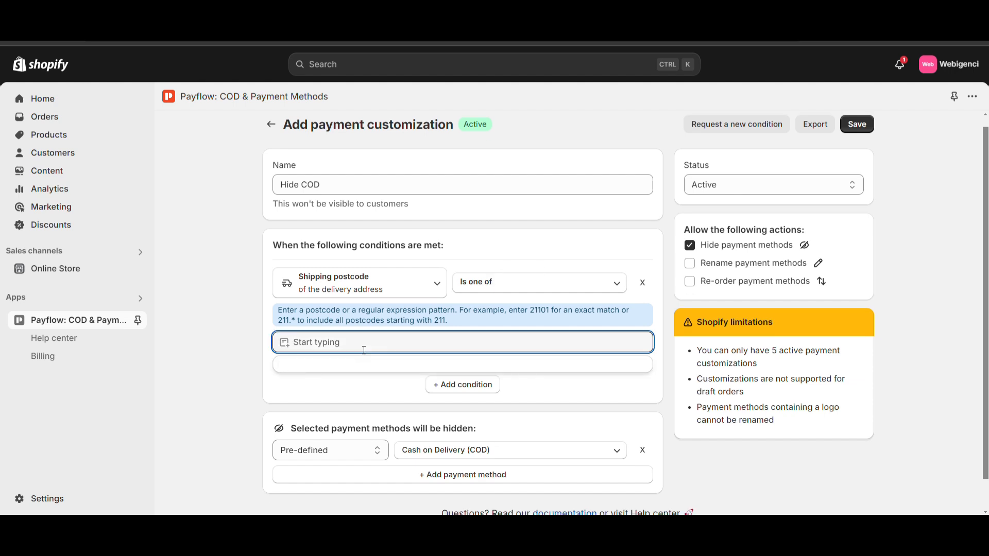
text(11)
key(Return)
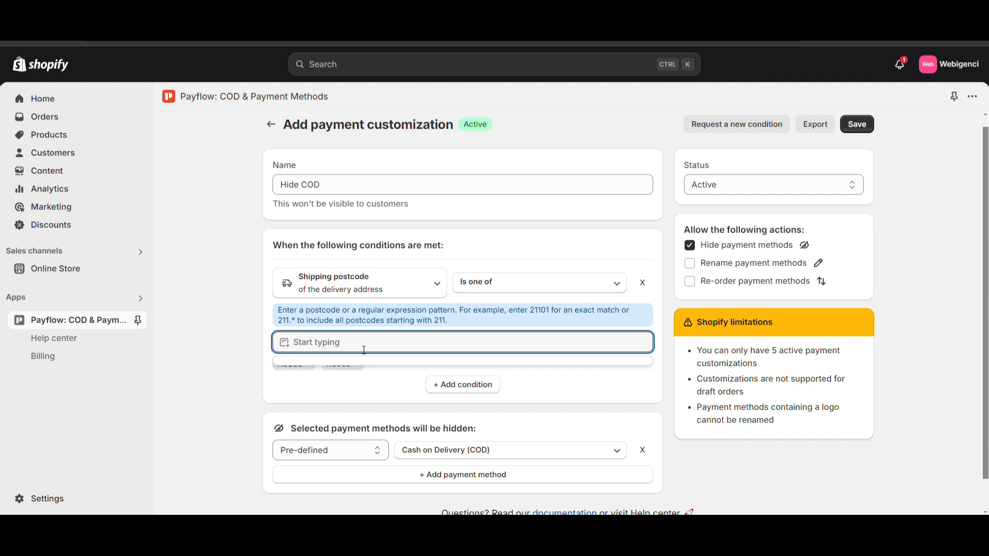
Switch the customization's condition to the shipping city of the delivery address.
click(397, 281)
scroll(325, 407, down, 1)
scroll(325, 407, up, 1)
scroll(326, 407, down, 6)
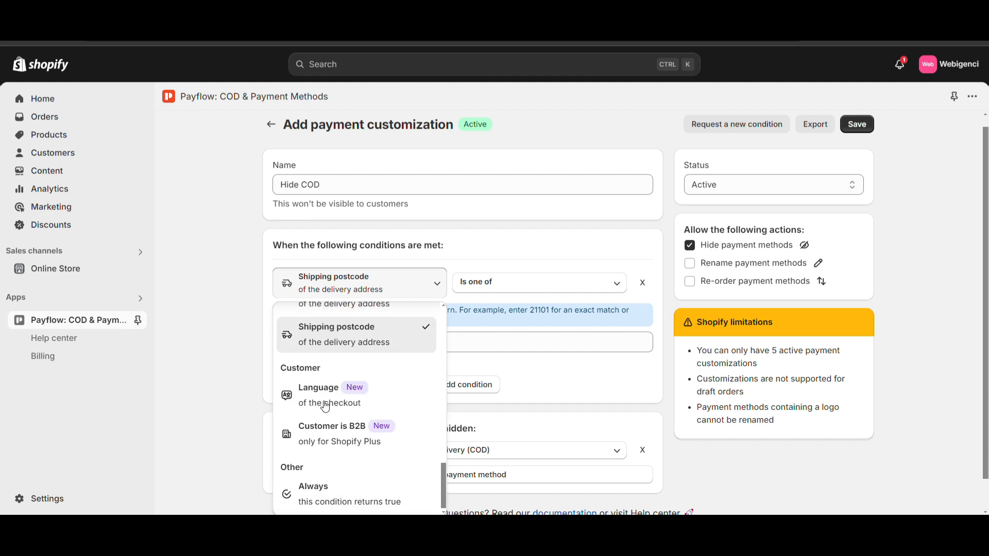
scroll(326, 406, up, 2)
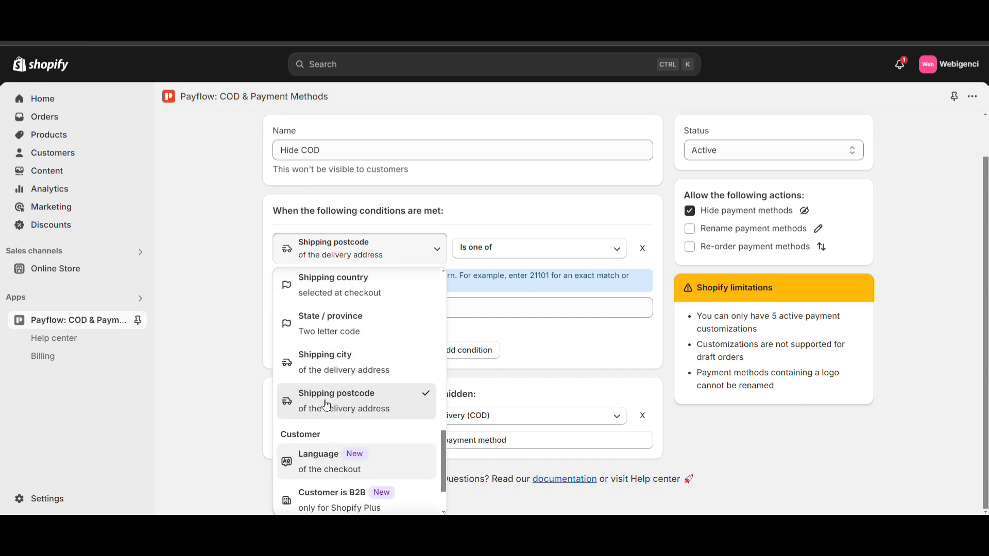
click(346, 379)
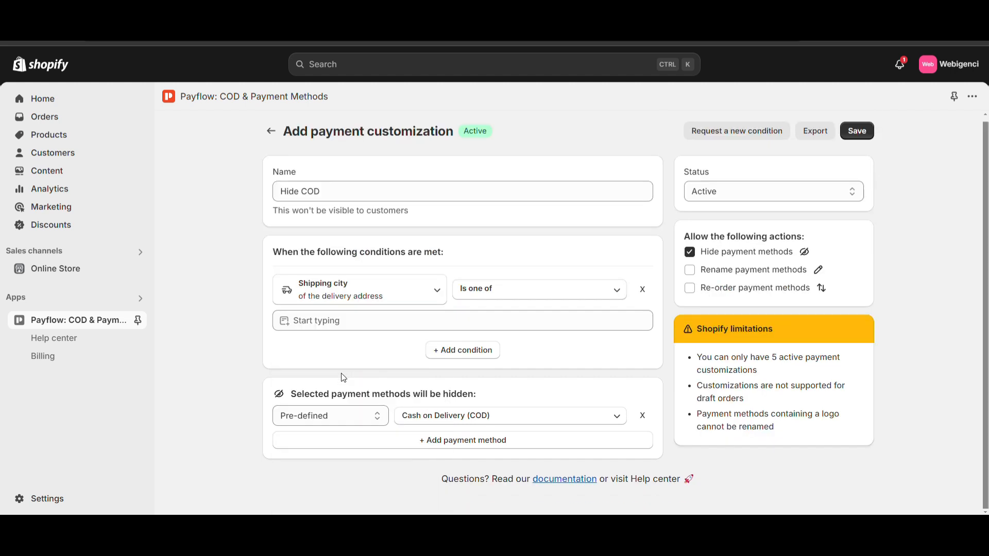
Set the customization's condition to State / province instead of the shipping city.
click(349, 304)
scroll(347, 412, down, 5)
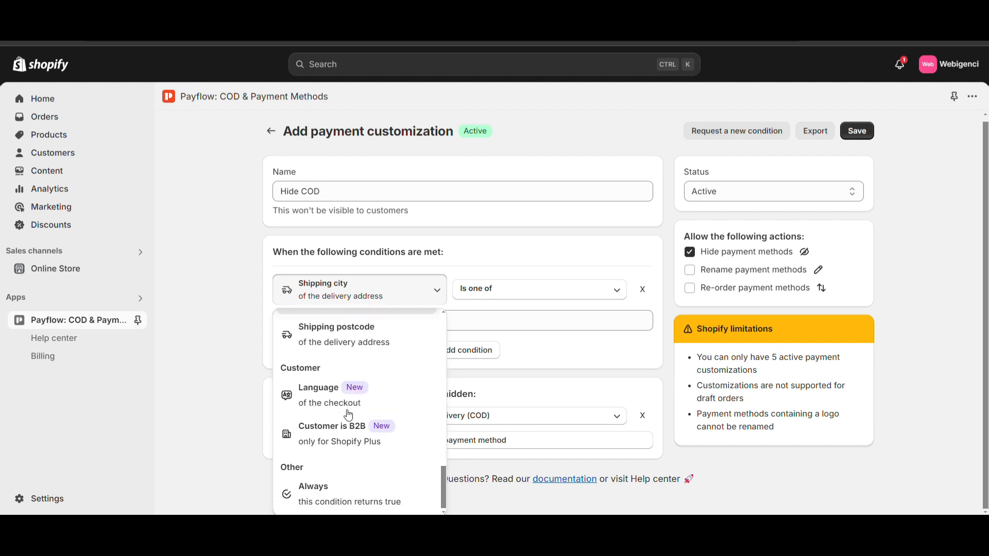
scroll(348, 414, up, 3)
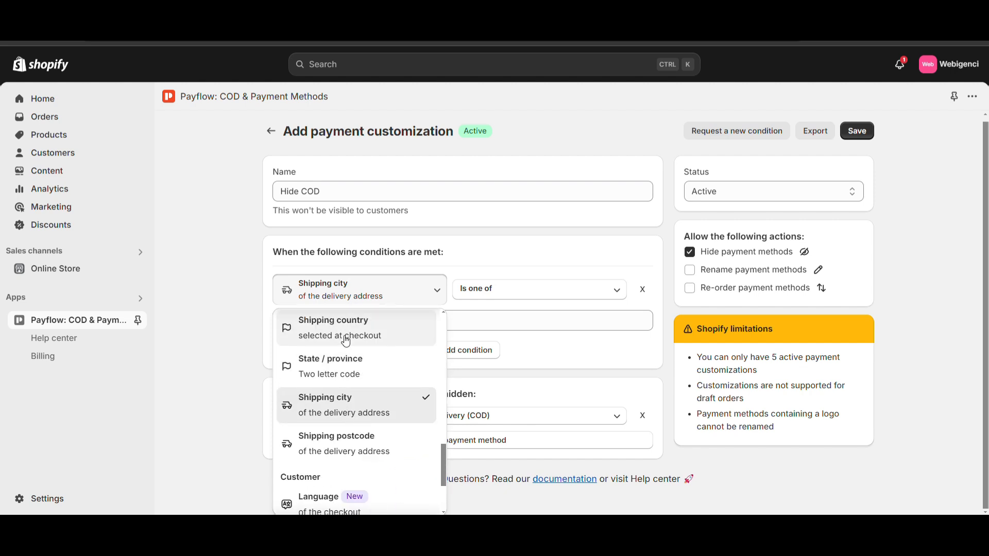
scroll(346, 342, up, 1)
click(346, 412)
Add "New Delhi" to the State / province condition's "Is one of" list.
click(349, 327)
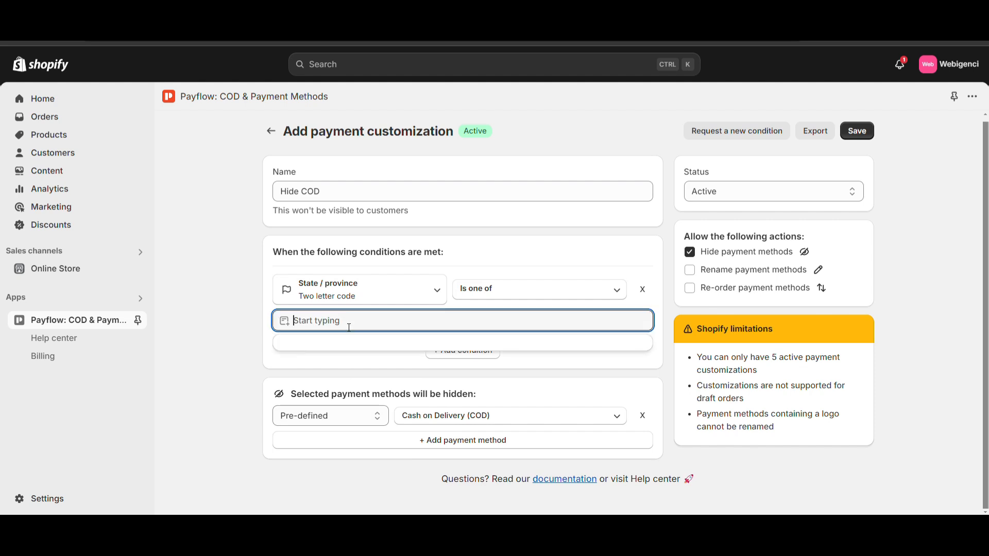
text(new)
key(BackSpace)
key(BackSpace)
key(BackSpace)
text(New Y)
key(BackSpace)
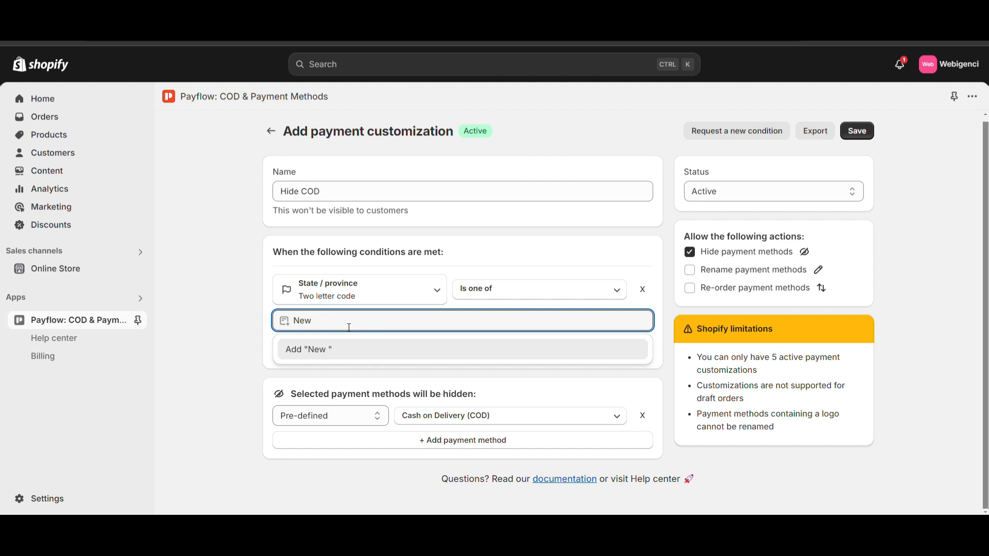
text(Delhi)
key(Return)
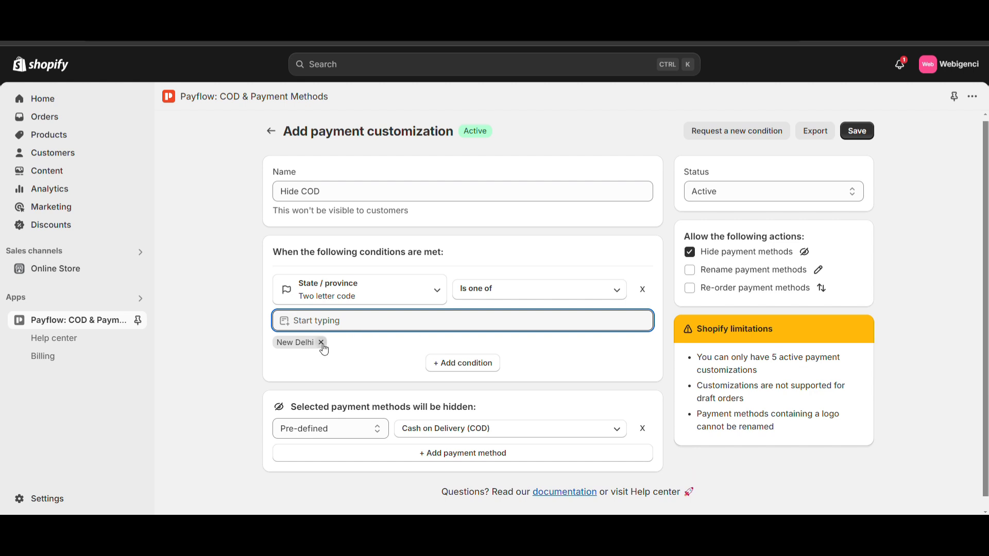
Change the customization's condition from State / province back to the shipping postcode of the delivery address.
click(353, 293)
scroll(353, 415, down, 10)
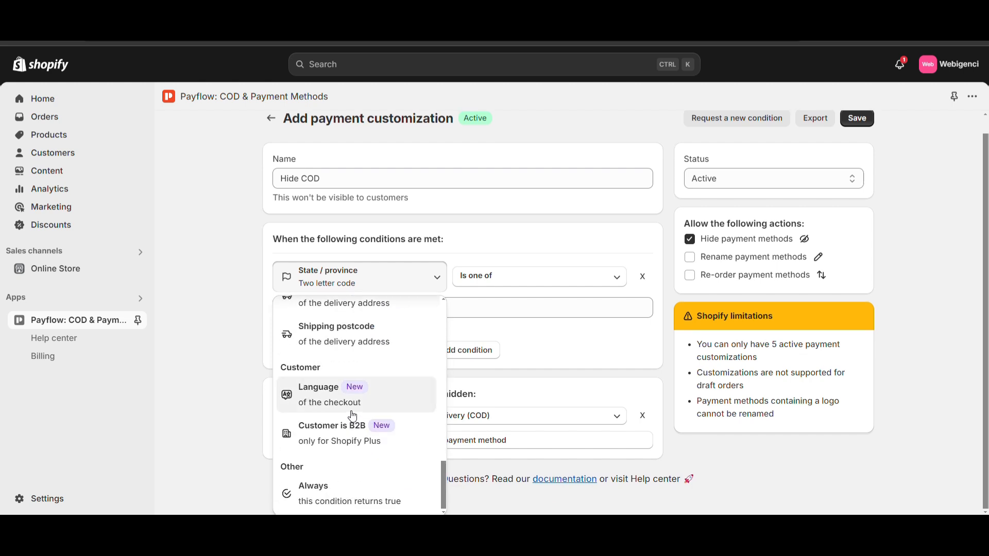
scroll(352, 415, up, 3)
click(353, 407)
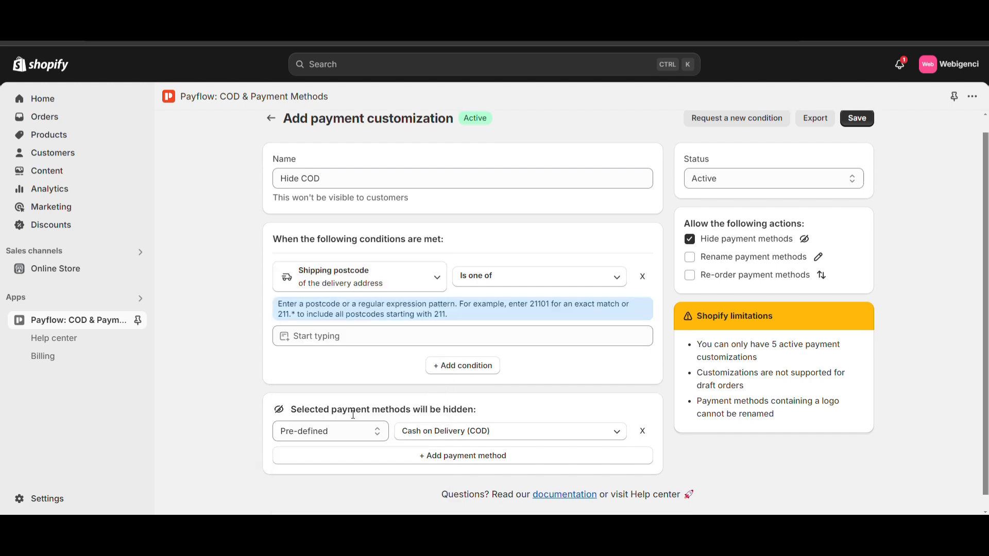
Enter postcodes 110008 and 110009 in the shipping postcode condition and save the customization.
click(335, 341)
text(110008)
key(Return)
text(110)
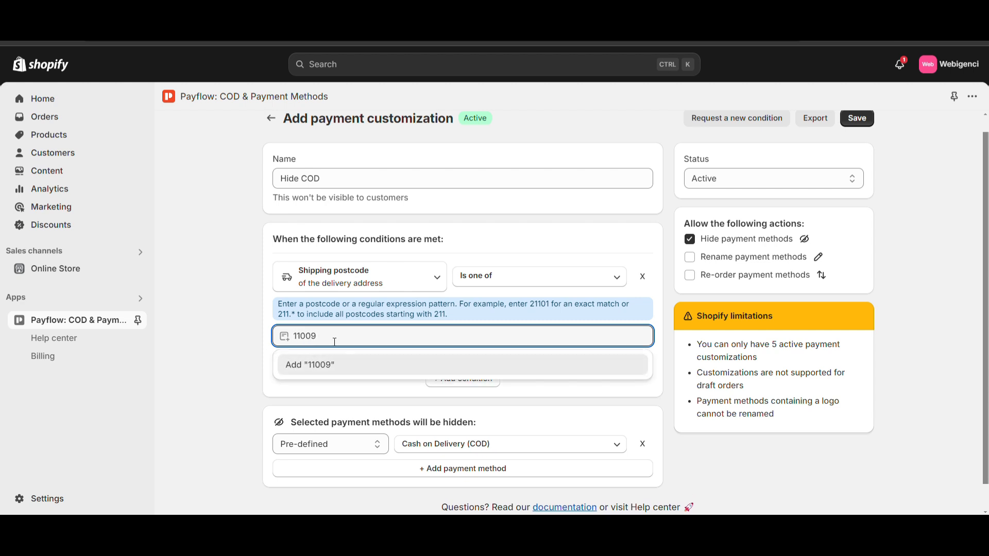
text(009)
key(Return)
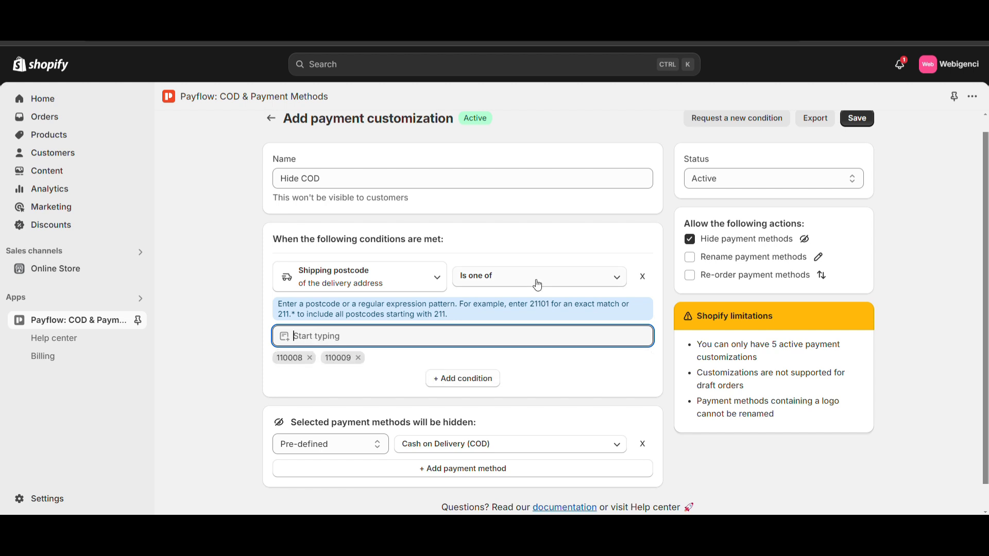
click(857, 118)
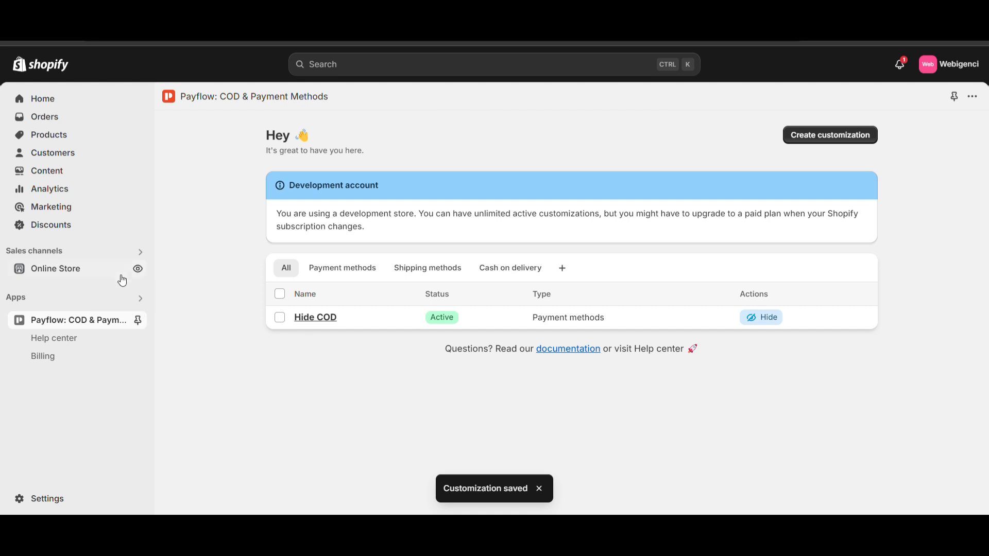
Reactivate Cash on Delivery (COD) as a manual payment method in the store's payment settings.
click(137, 267)
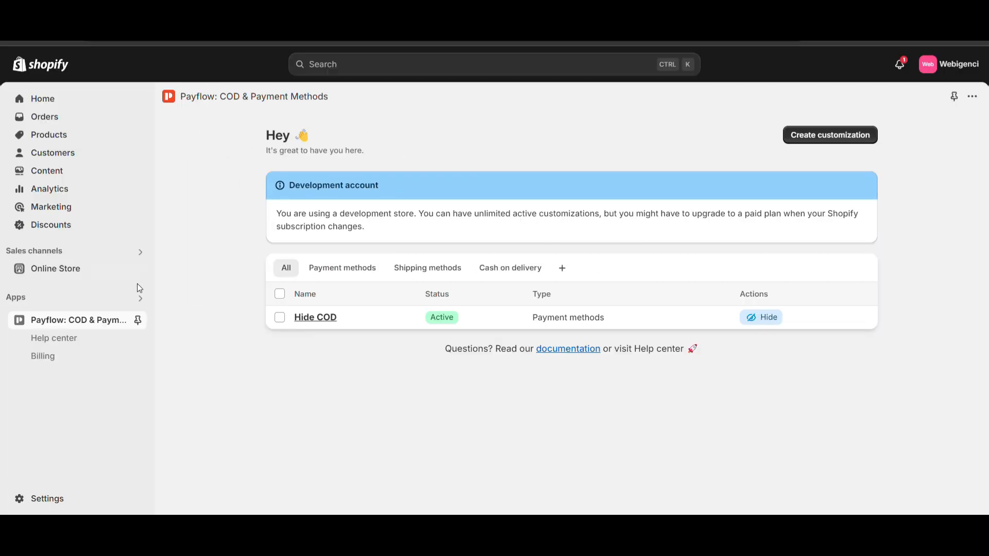
click(30, 501)
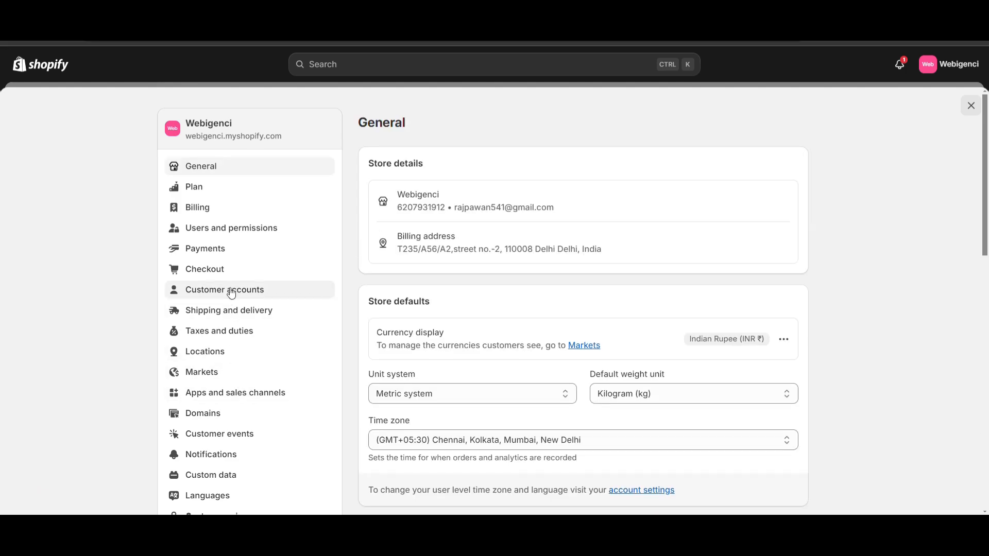
click(229, 251)
scroll(417, 322, down, 5)
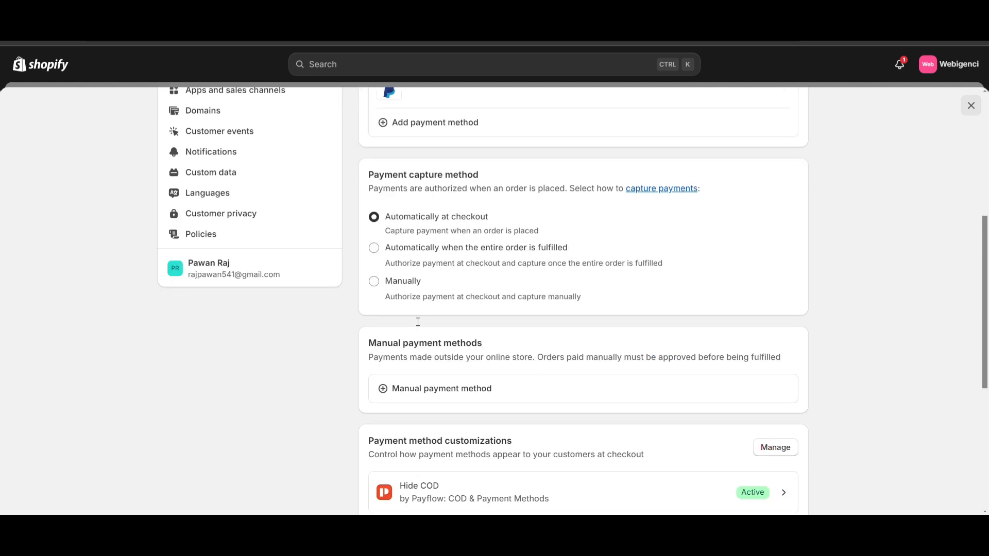
scroll(418, 322, down, 2)
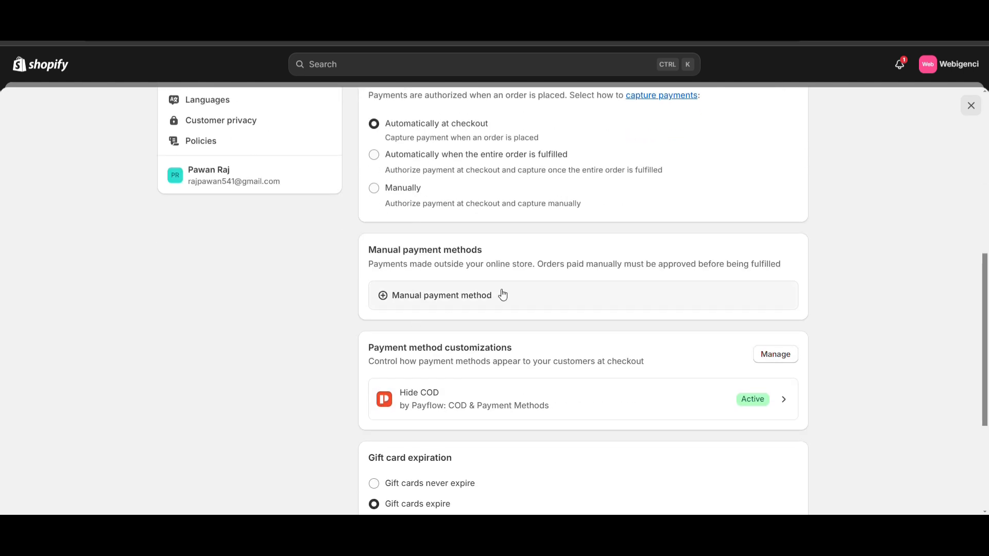
scroll(502, 295, down, 3)
scroll(495, 300, up, 4)
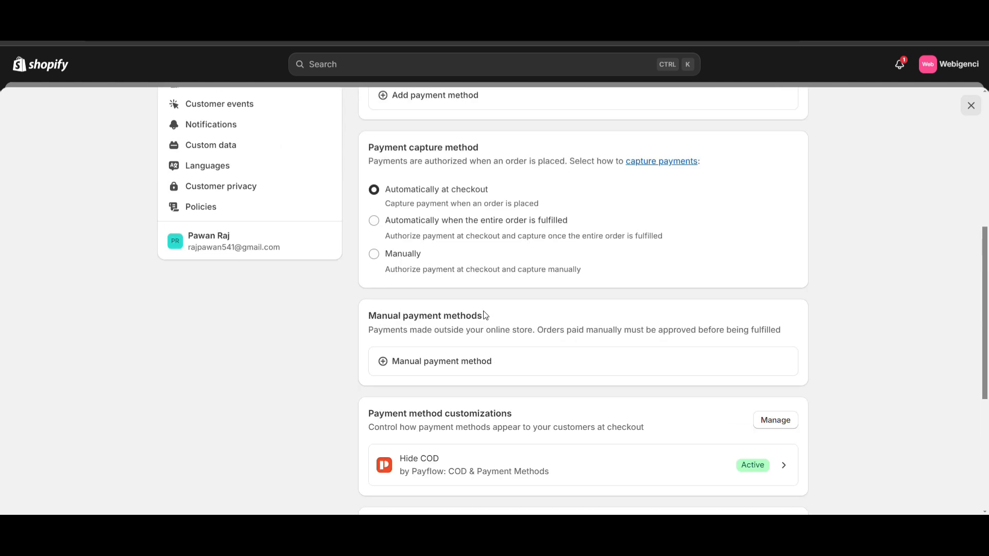
click(497, 376)
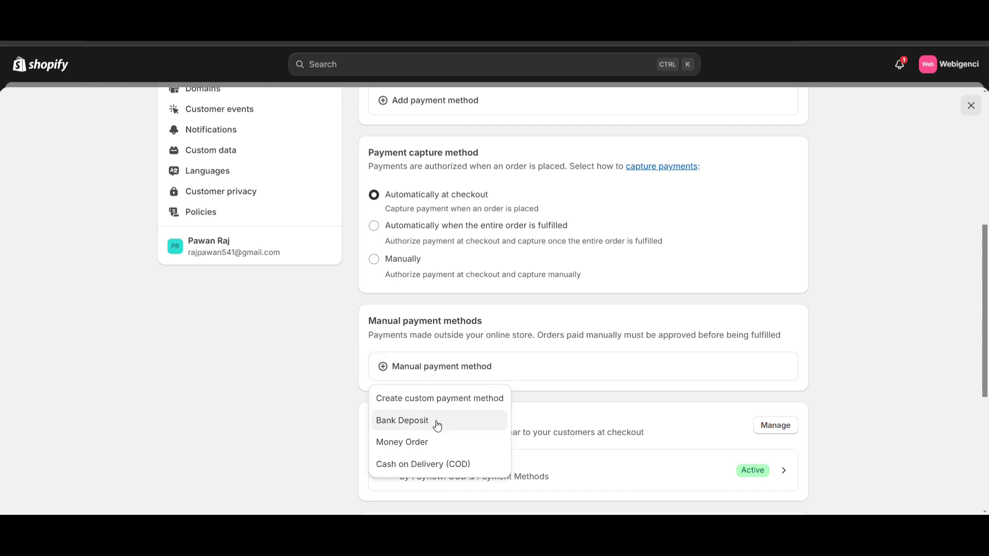
click(430, 464)
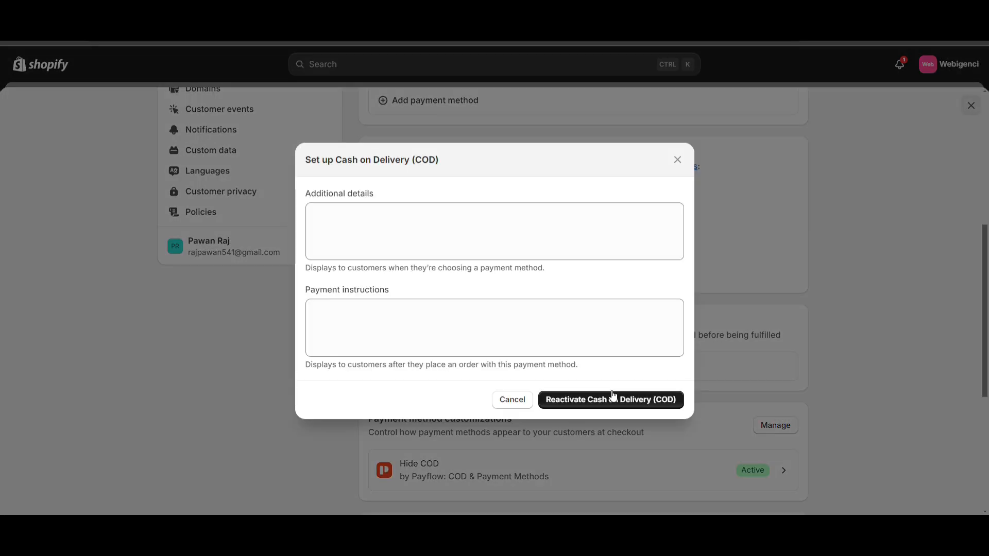
click(596, 406)
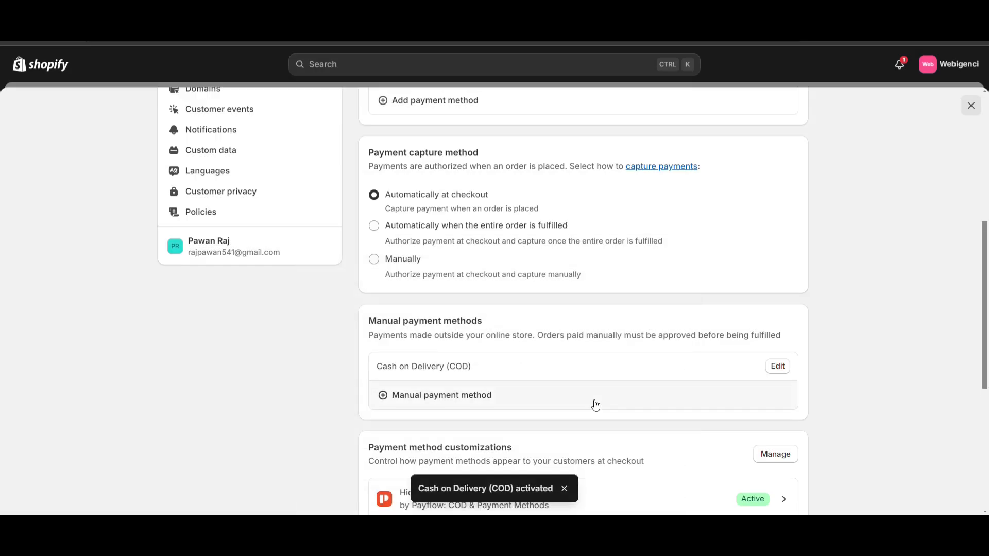
scroll(602, 396, up, 1)
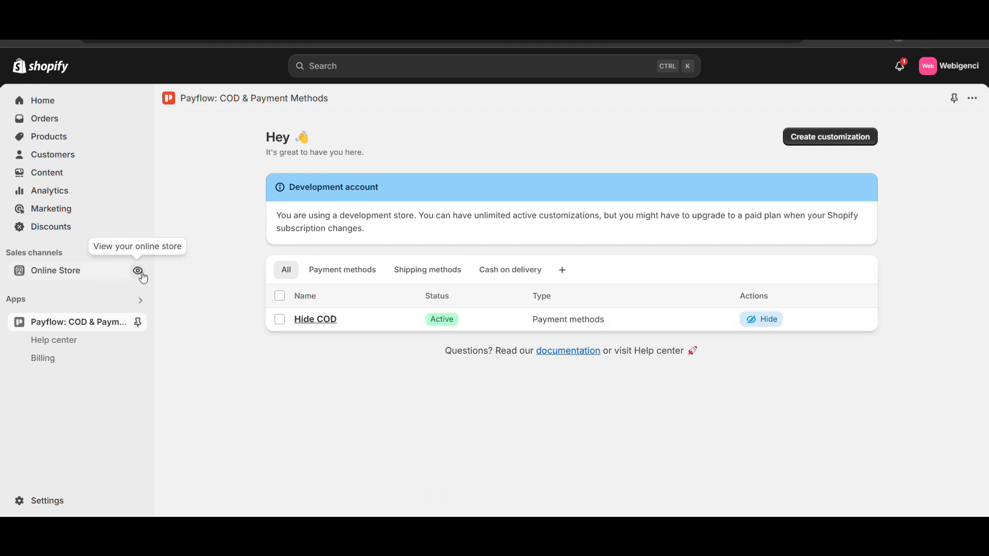
View the online store and open the Digital Marketing product from the featured products.
click(140, 277)
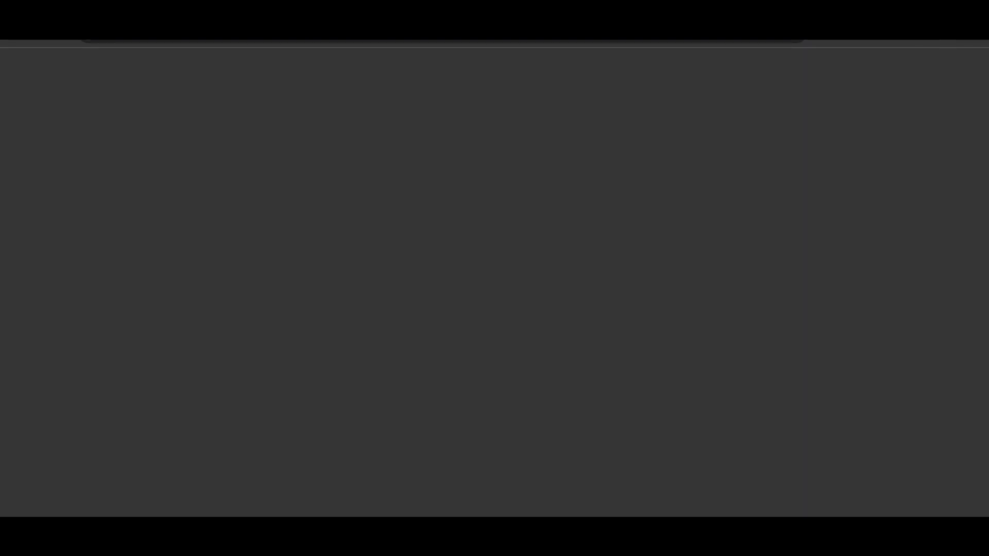
scroll(589, 270, down, 2)
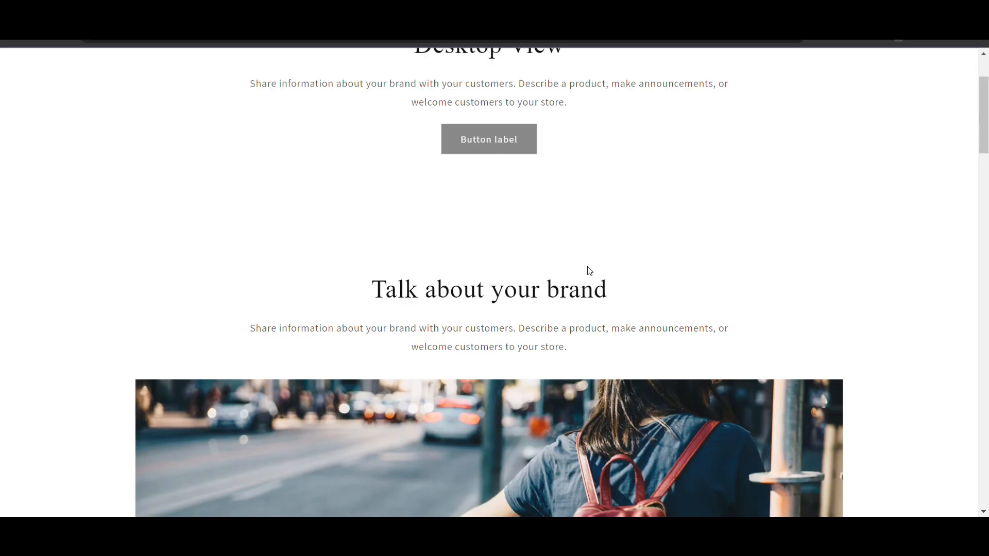
scroll(590, 271, down, 20)
scroll(591, 272, up, 3)
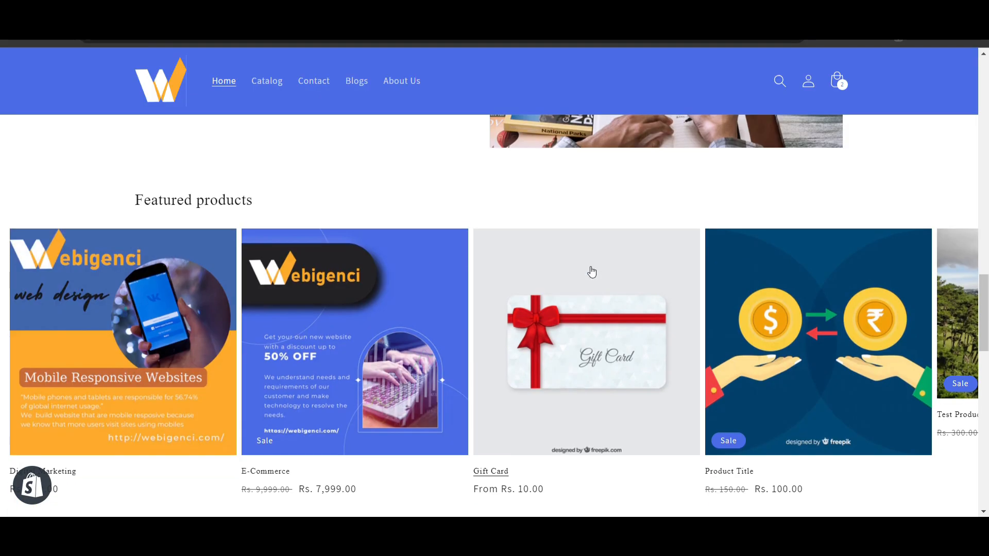
click(203, 345)
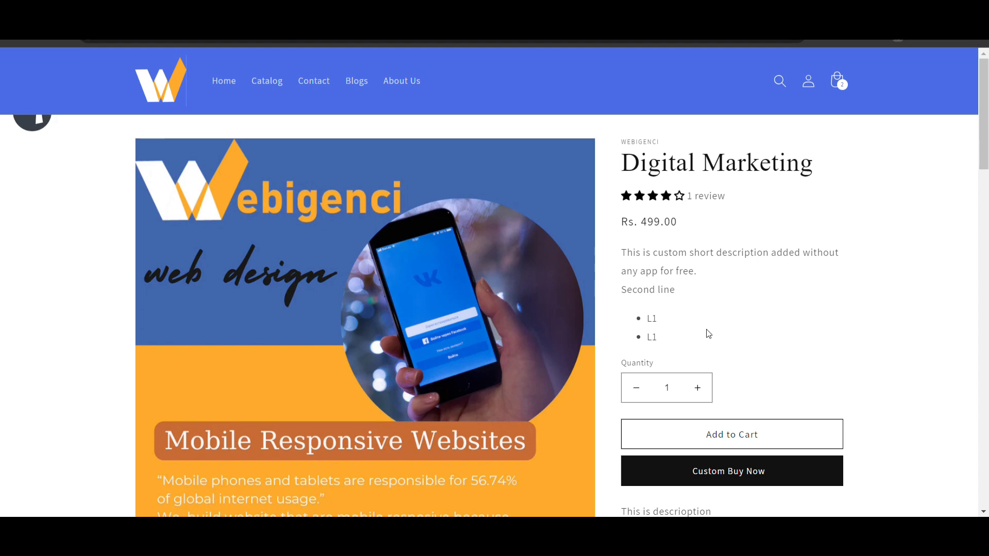
Add the Digital Marketing product to the cart and view the cart.
scroll(706, 332, down, 2)
click(740, 366)
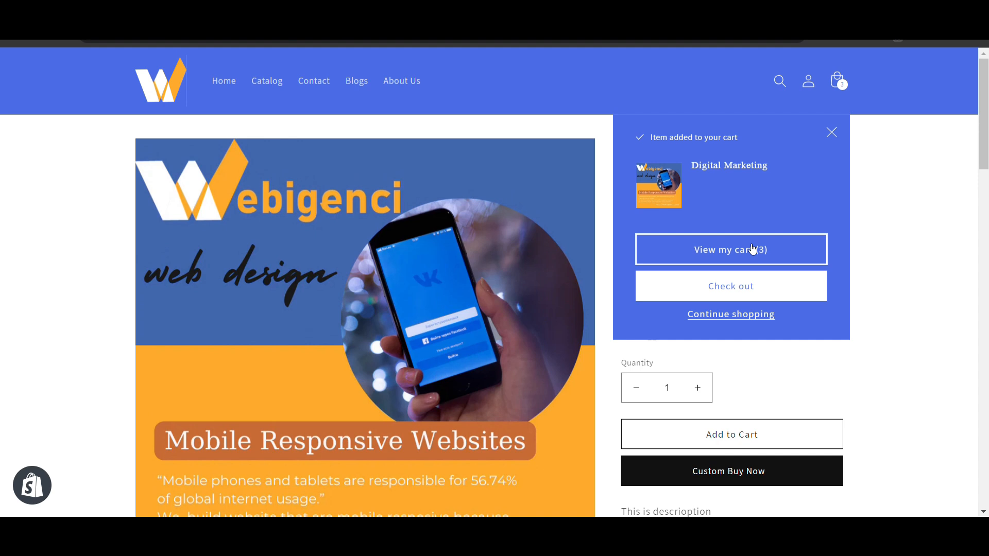
click(752, 250)
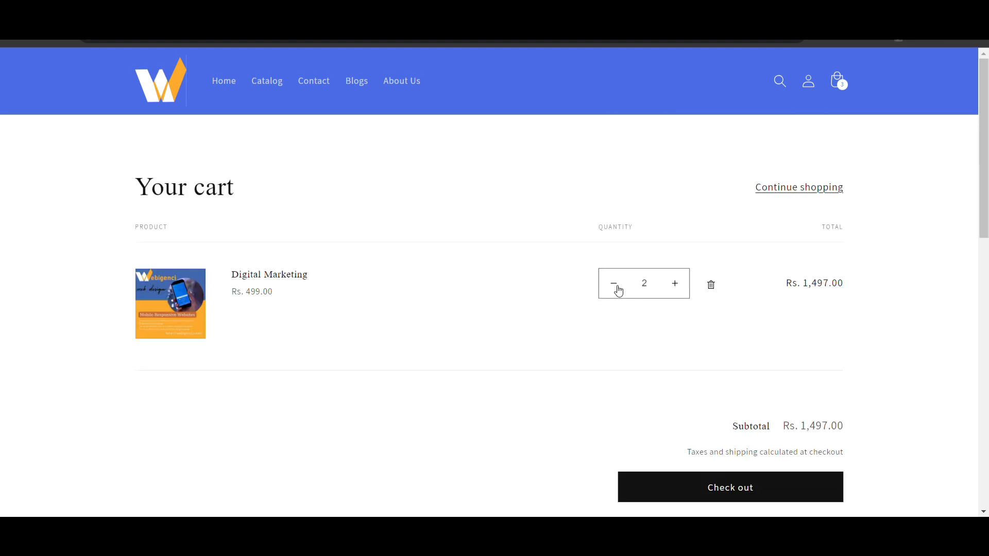
Reduce the Digital Marketing quantity in the cart to 1 and proceed to checkout.
click(614, 284)
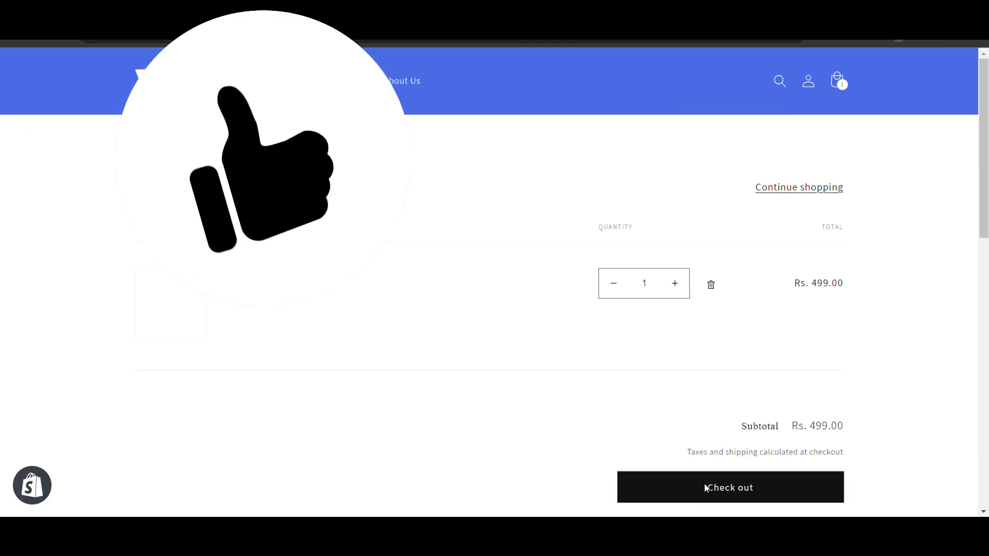
click(706, 488)
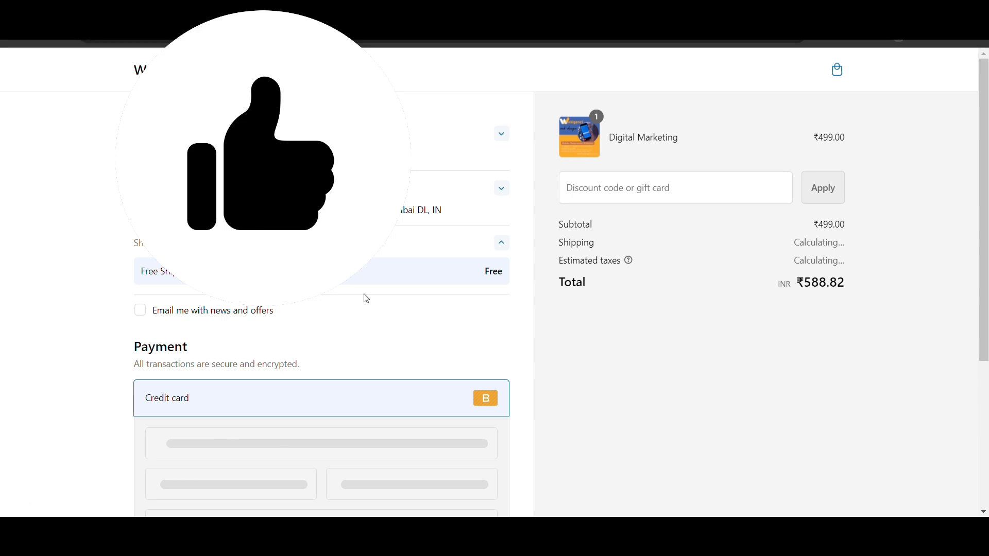
Expand the shipping address section and review the payment methods offered at checkout.
click(503, 188)
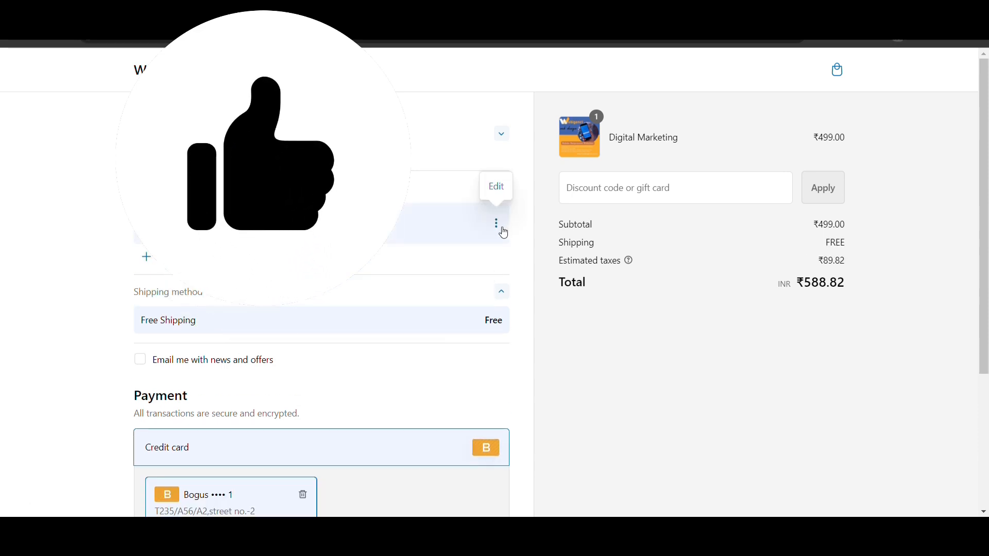
scroll(427, 303, down, 3)
scroll(427, 303, up, 3)
scroll(308, 391, down, 3)
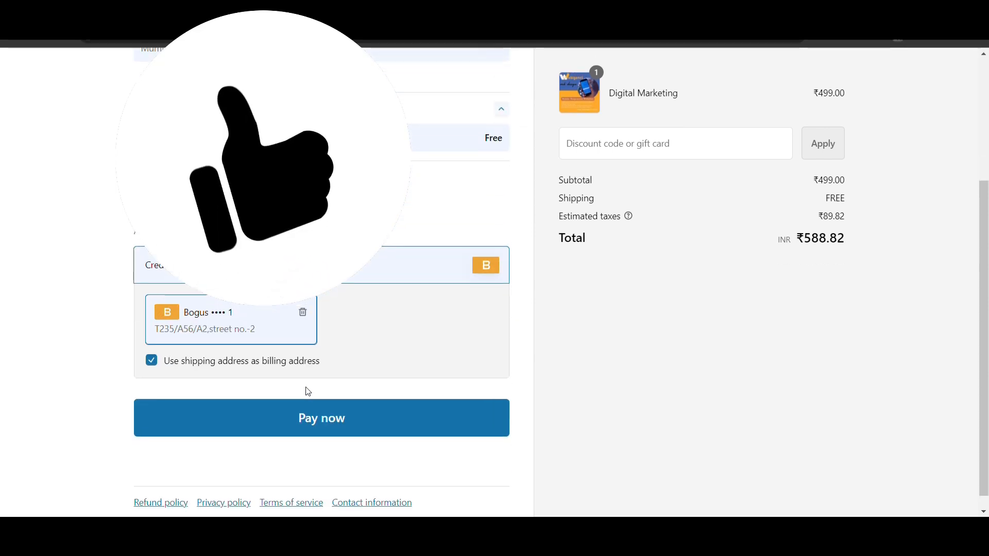
scroll(308, 392, up, 2)
Edit the checkout shipping address, set its PIN code to 110007 and save the address.
click(504, 133)
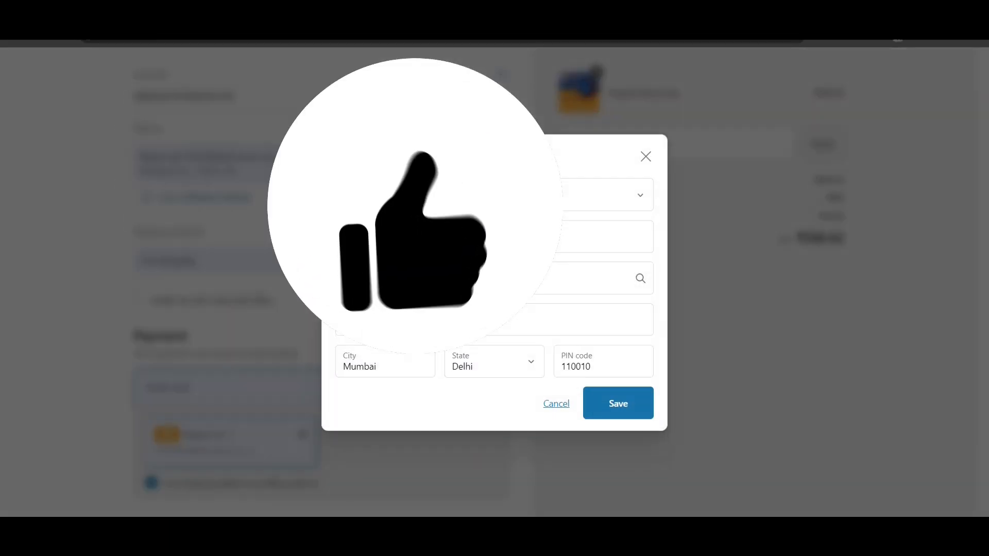
click(607, 369)
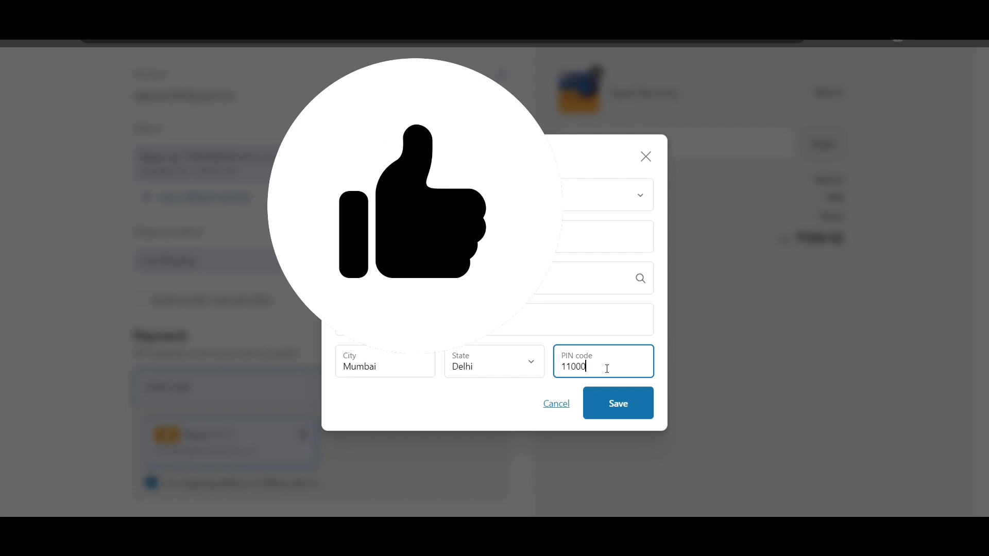
key(BackSpace)
text(10)
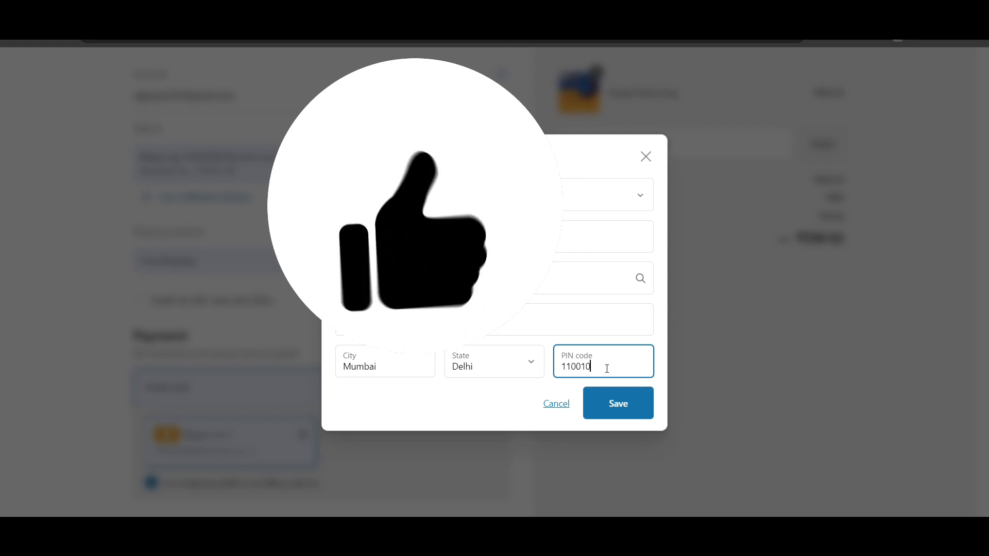
key(BackSpace)
key(BackSpace)
text(0)
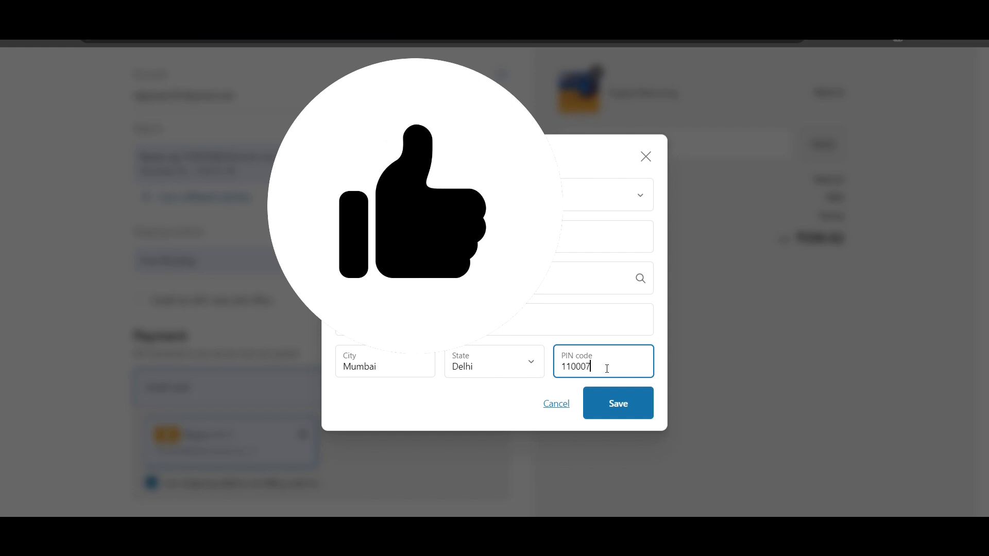
click(633, 407)
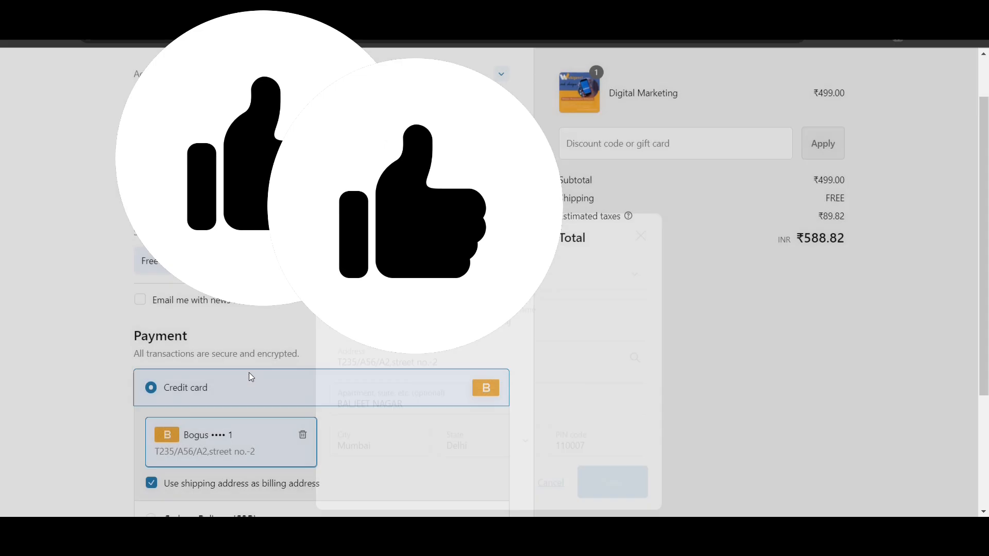
Check whether Cash on Delivery is offered in the payment section for PIN code 110007.
scroll(251, 377, down, 3)
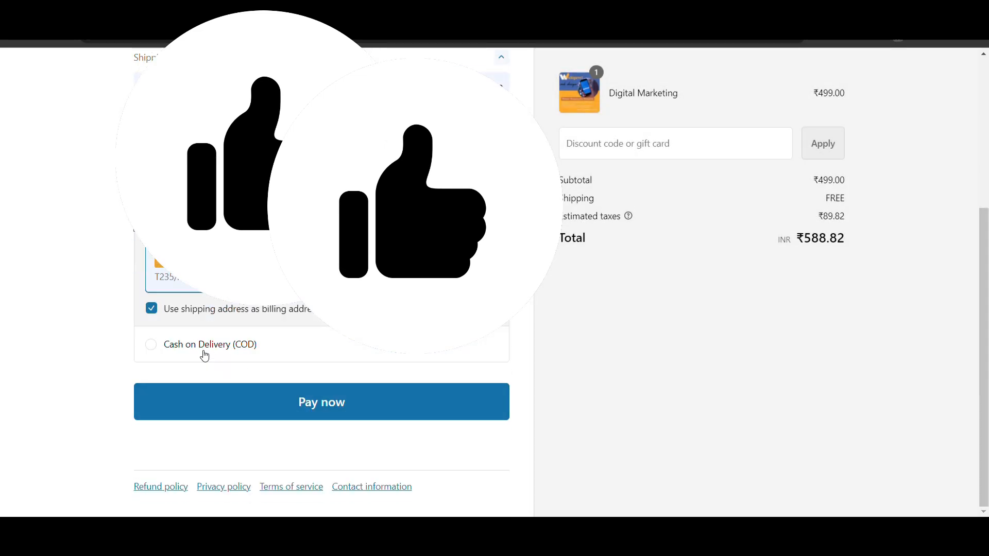
scroll(203, 353, up, 3)
scroll(204, 354, down, 3)
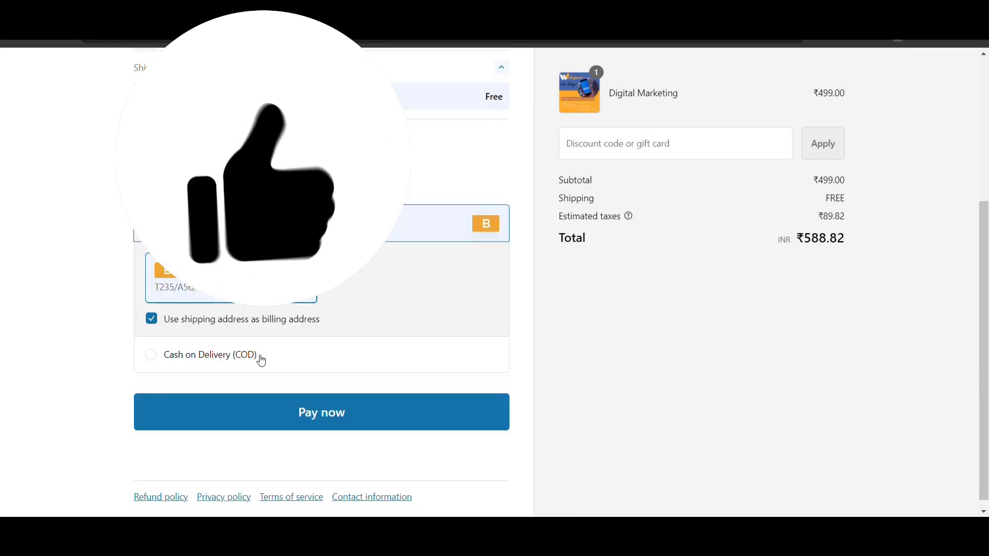
Change the shipping address's PIN code to 110008 and save the address.
scroll(258, 358, up, 3)
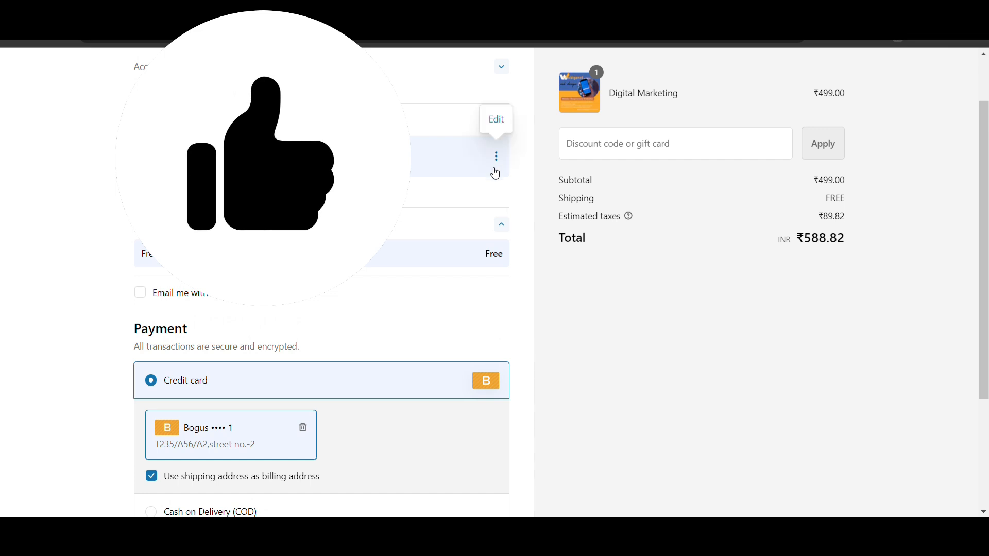
click(497, 119)
click(607, 370)
key(BackSpace)
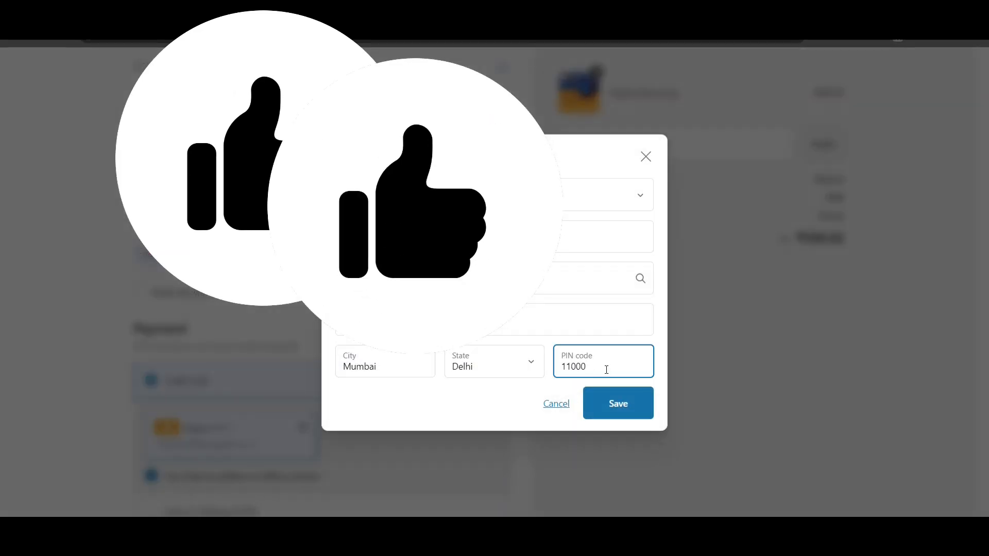
text(8)
click(631, 416)
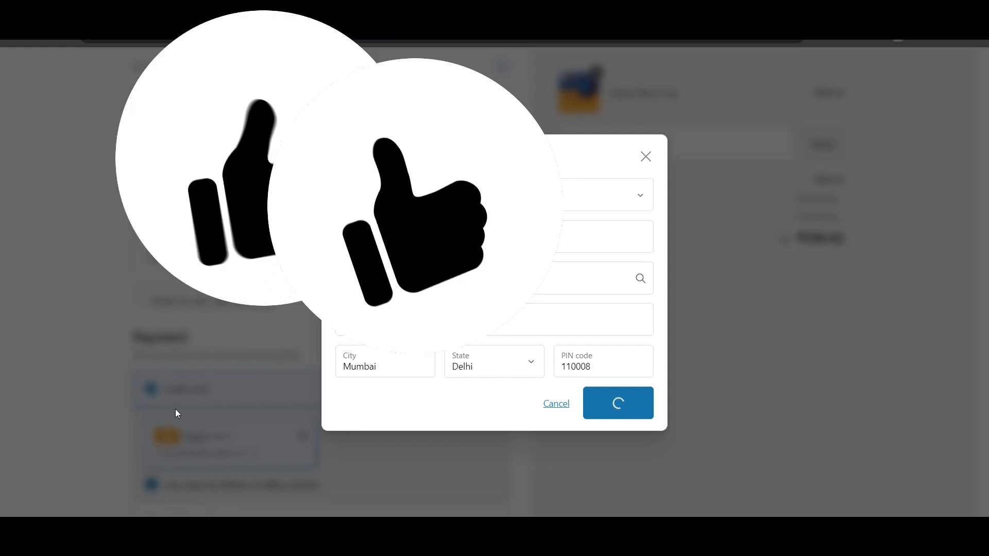
Check whether Cash on Delivery is offered in the payment section for PIN code 110008.
scroll(175, 410, down, 3)
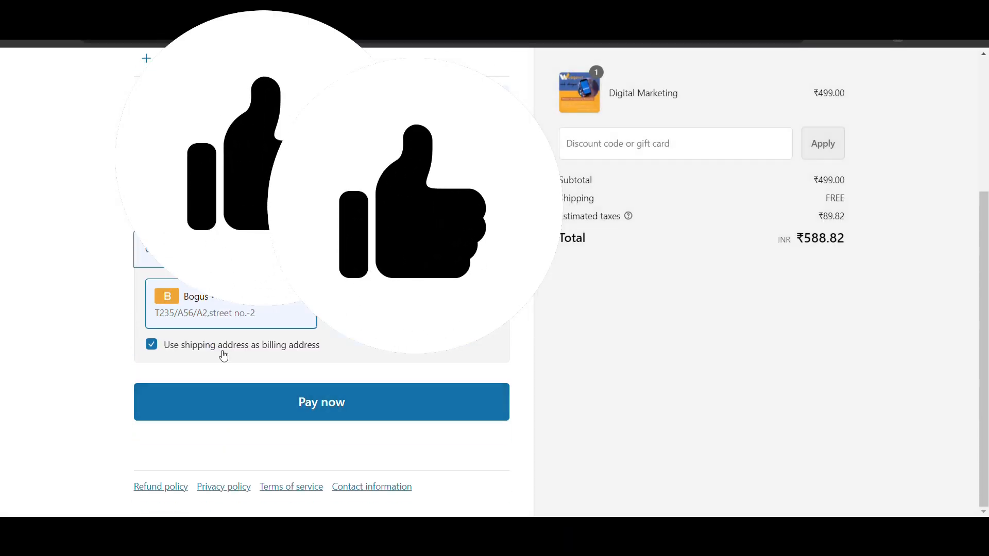
scroll(278, 385, up, 4)
scroll(280, 388, up, 1)
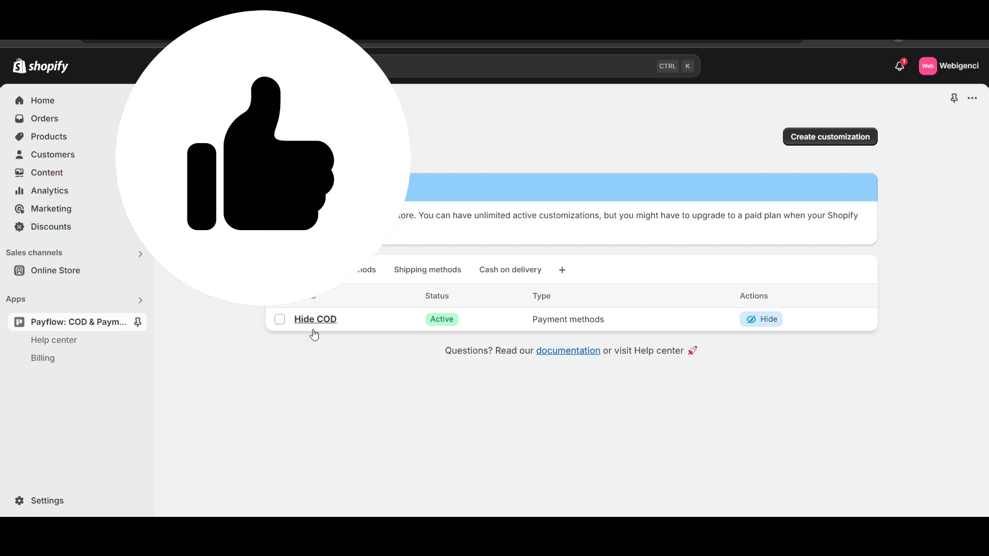
Open the Hide COD customization in Payflow and change its condition type to State / province.
click(313, 331)
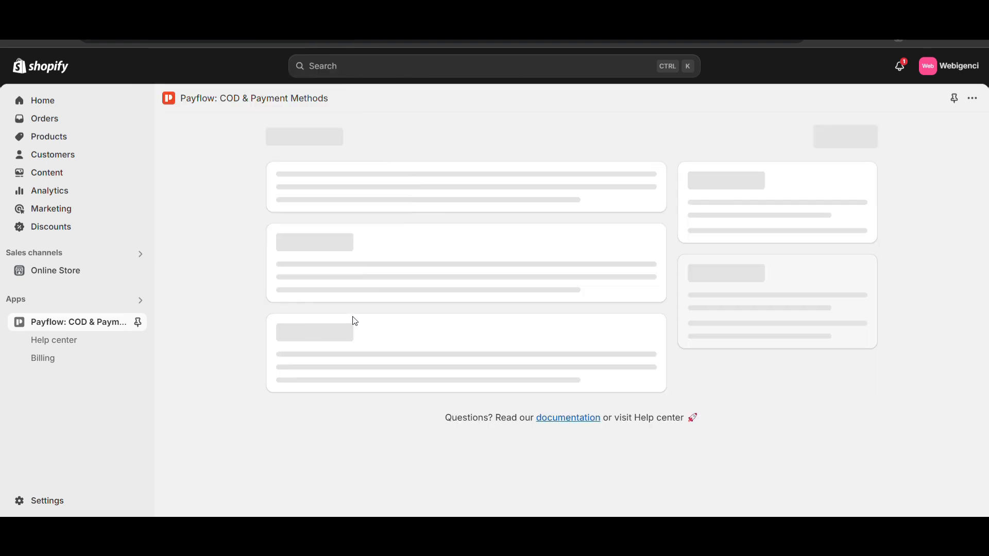
click(360, 295)
scroll(347, 410, down, 1)
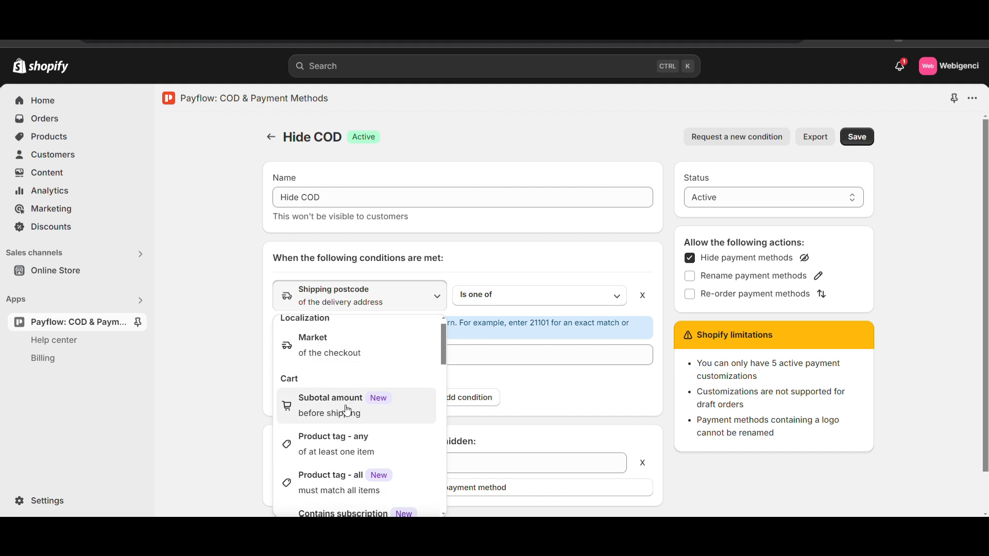
scroll(348, 410, down, 10)
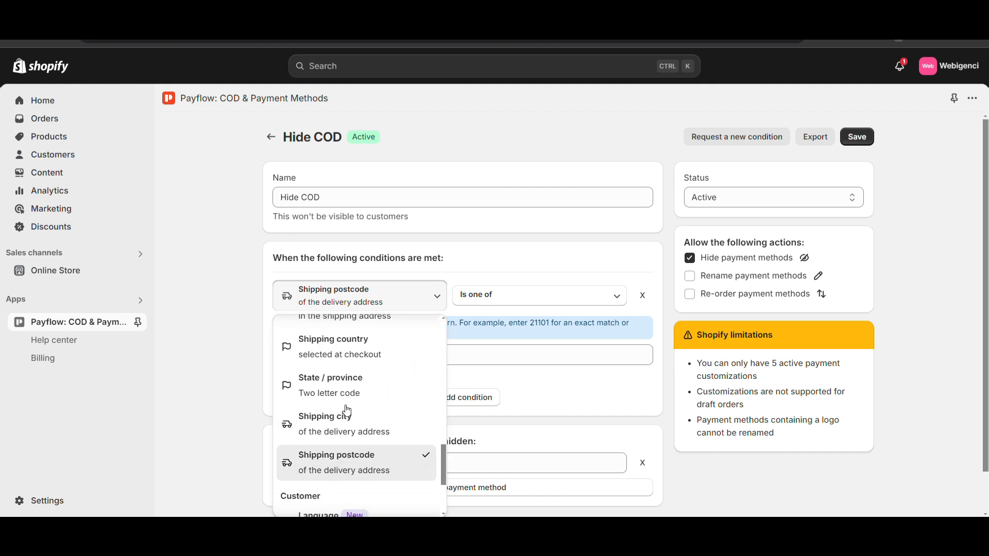
click(328, 384)
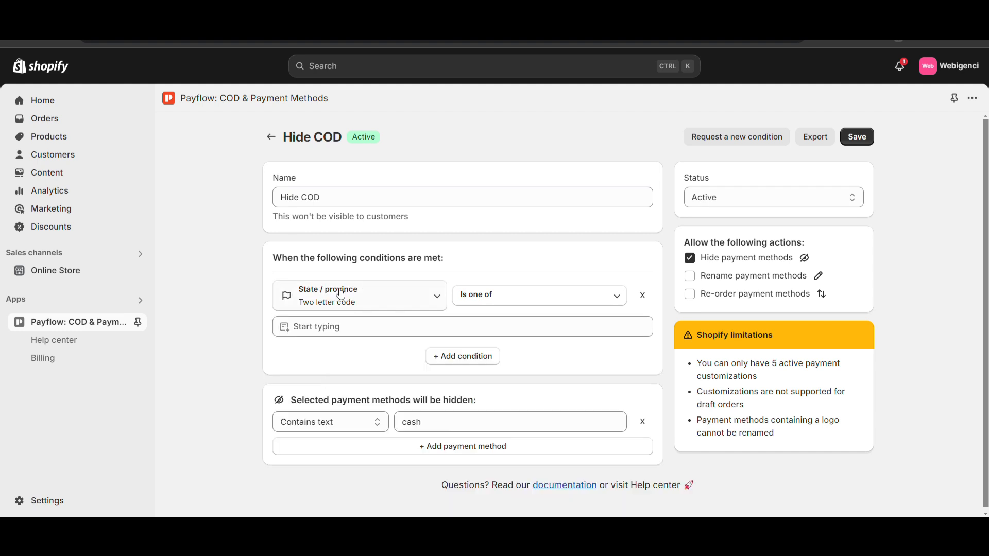
Switch the Hide COD condition type back to Shipping postcode.
click(344, 326)
click(342, 308)
scroll(338, 371, down, 8)
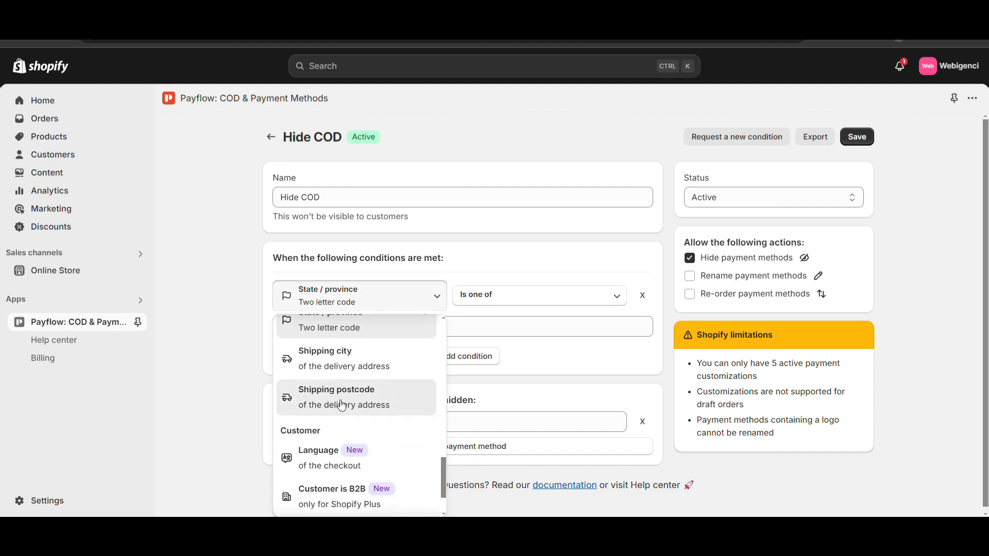
click(336, 388)
Add the pattern 1100.* to the shipping postcode condition and save the customization.
scroll(326, 331, down, 1)
click(326, 331)
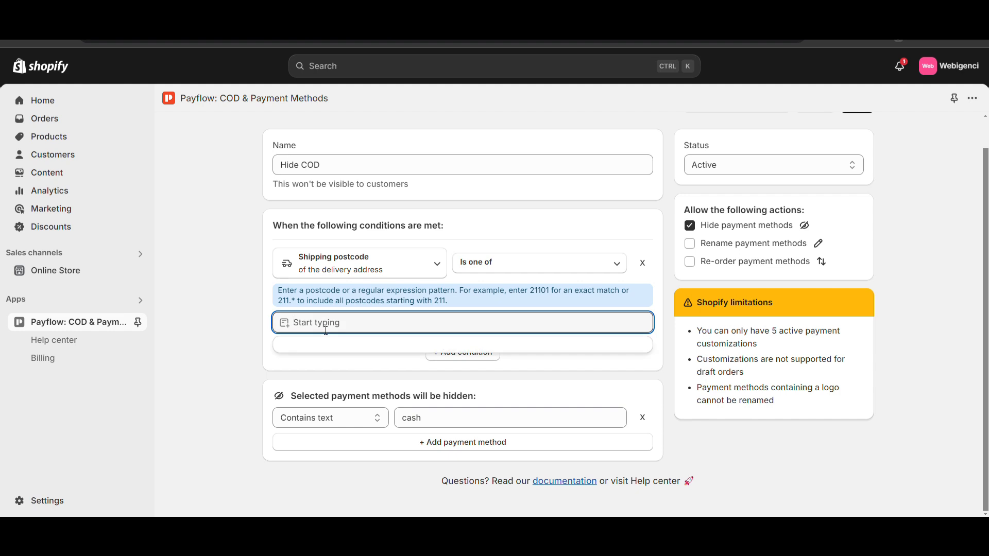
text(1100.*)
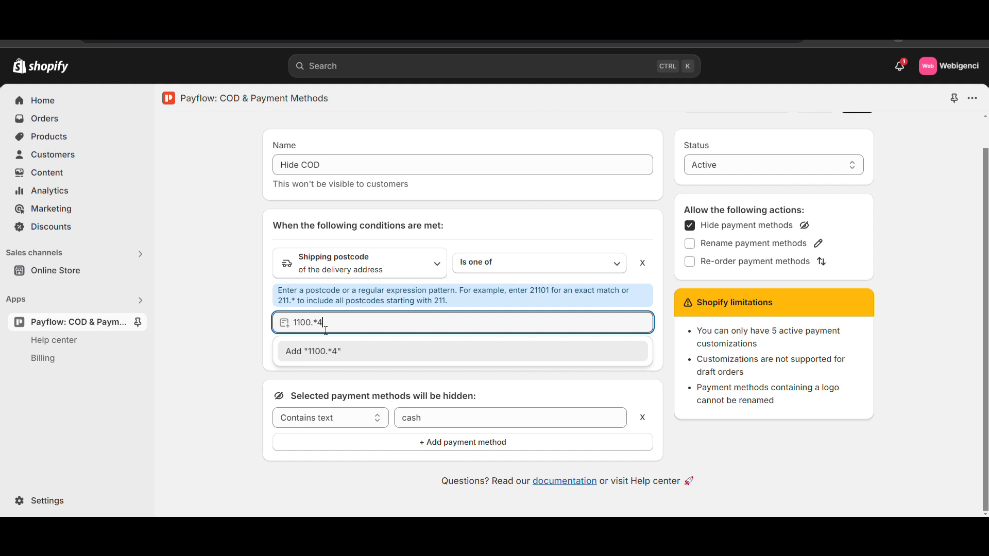
key(Return)
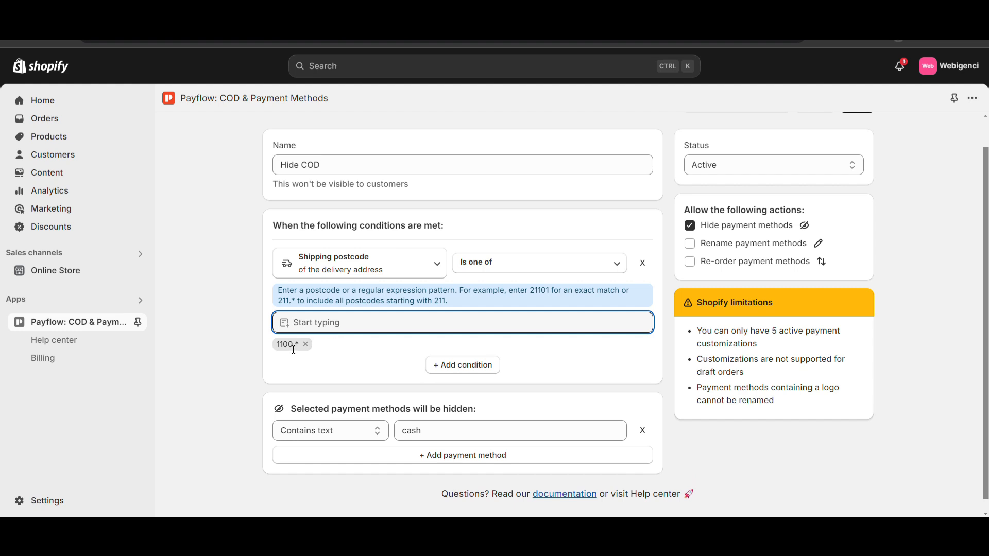
scroll(293, 351, up, 2)
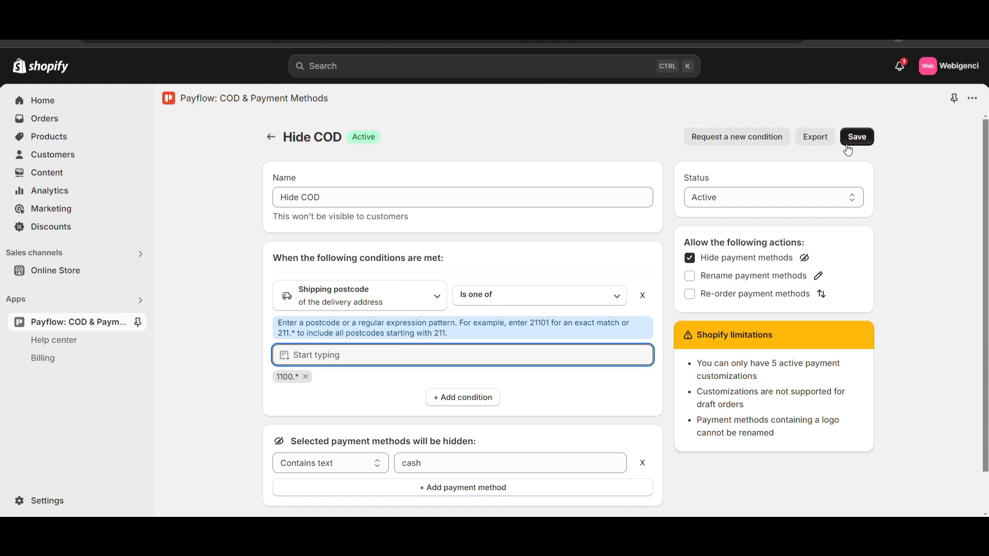
click(865, 143)
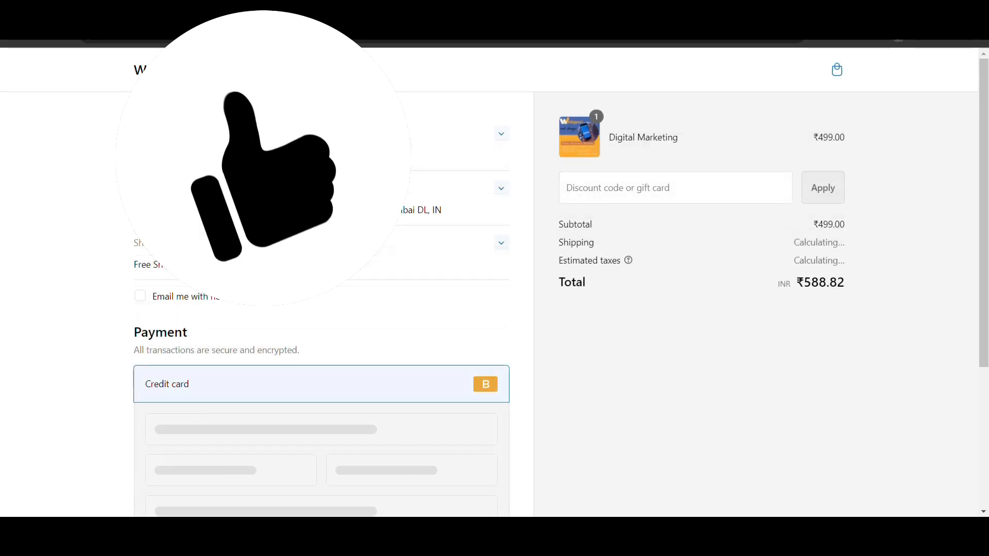
Return to the store checkout, set the shipping address's city to Delhi and PIN code to 110015, and save it.
scroll(484, 243, down, 2)
scroll(483, 243, up, 2)
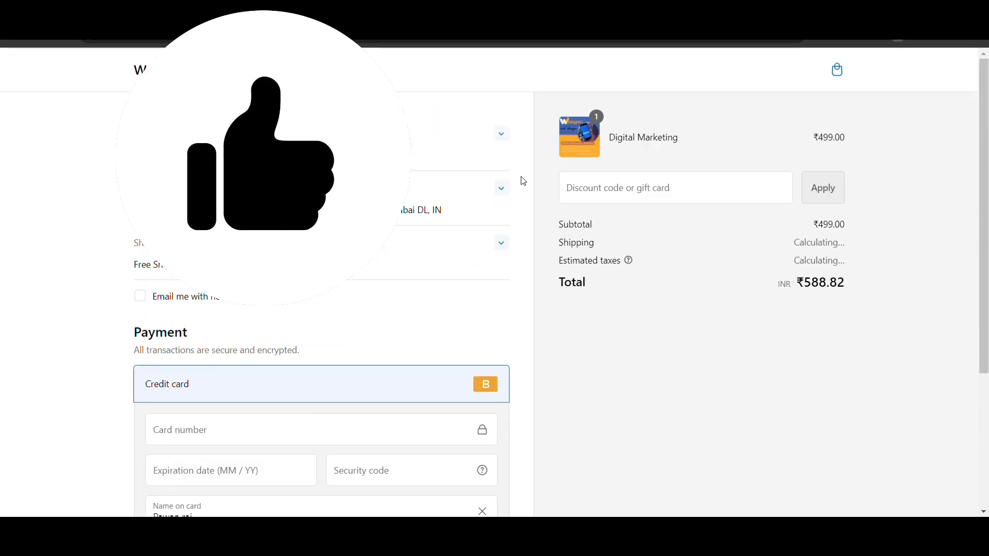
click(512, 190)
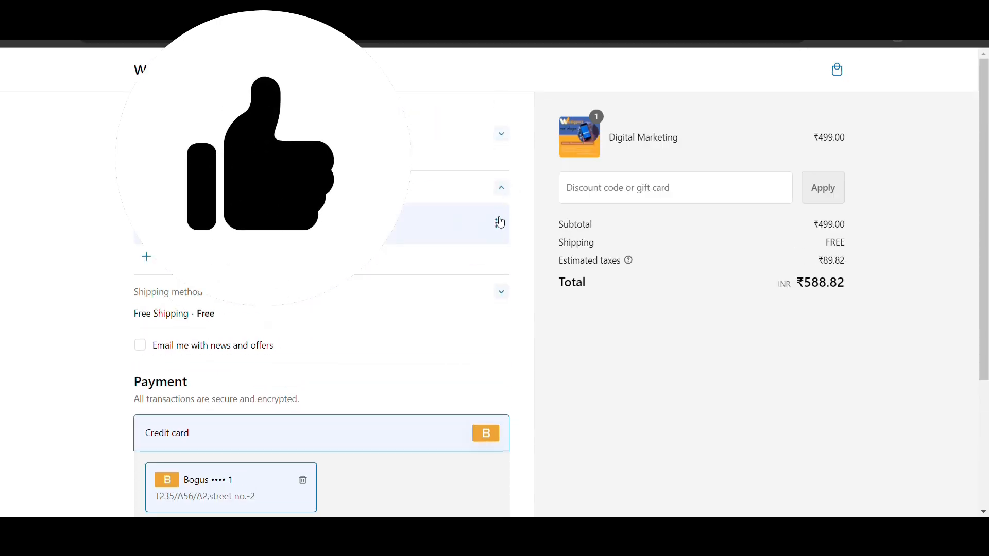
click(499, 222)
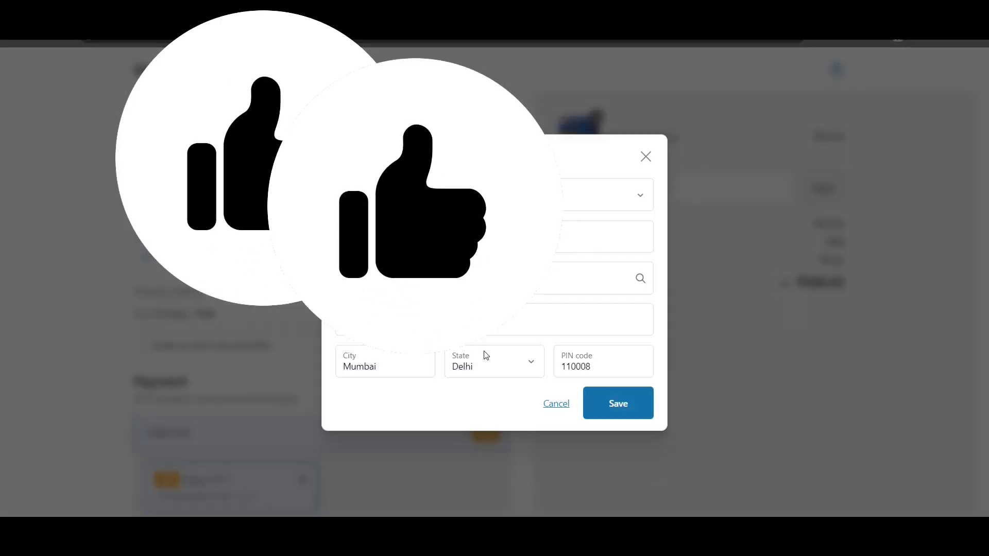
triple_click(412, 367)
key(BackSpace)
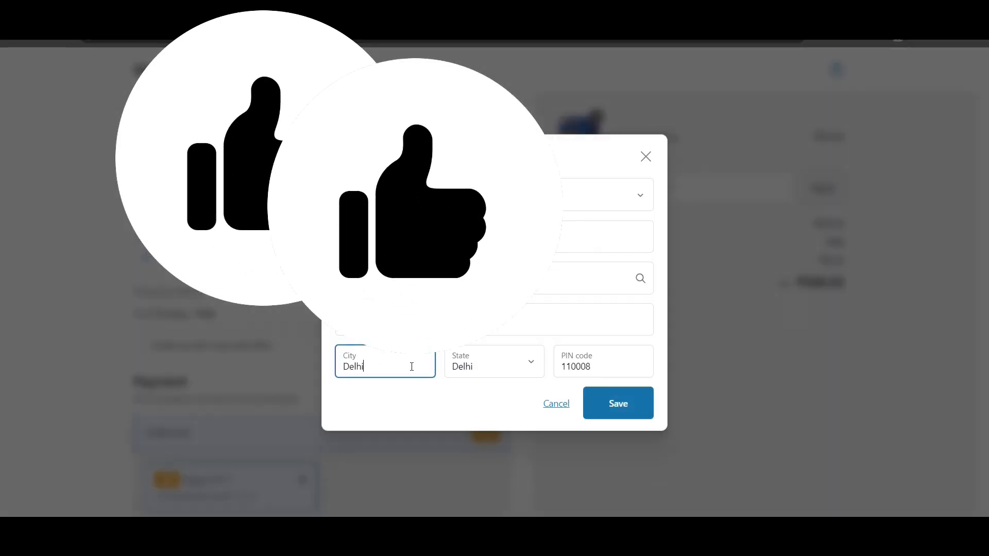
click(608, 378)
key(BackSpace)
key(BackSpace)
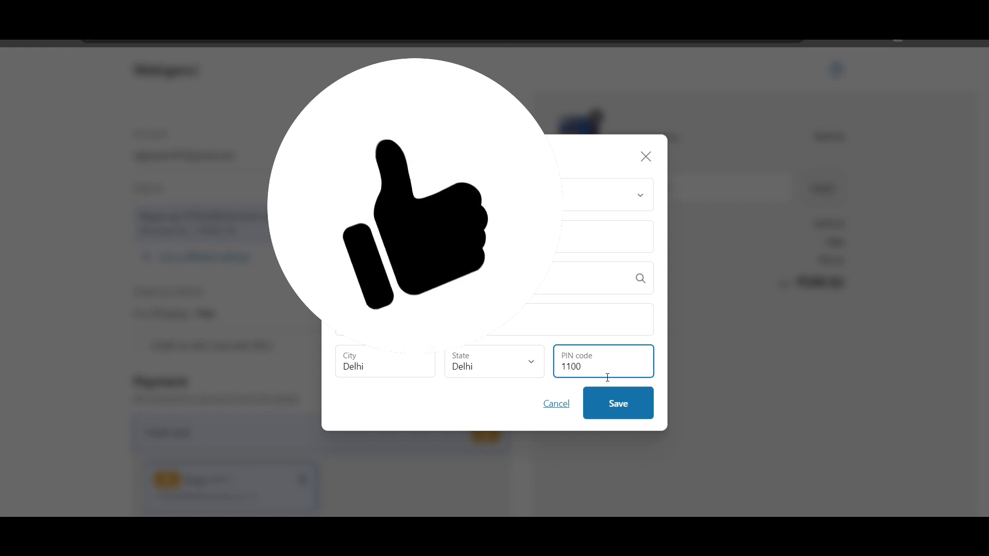
text(15)
click(621, 401)
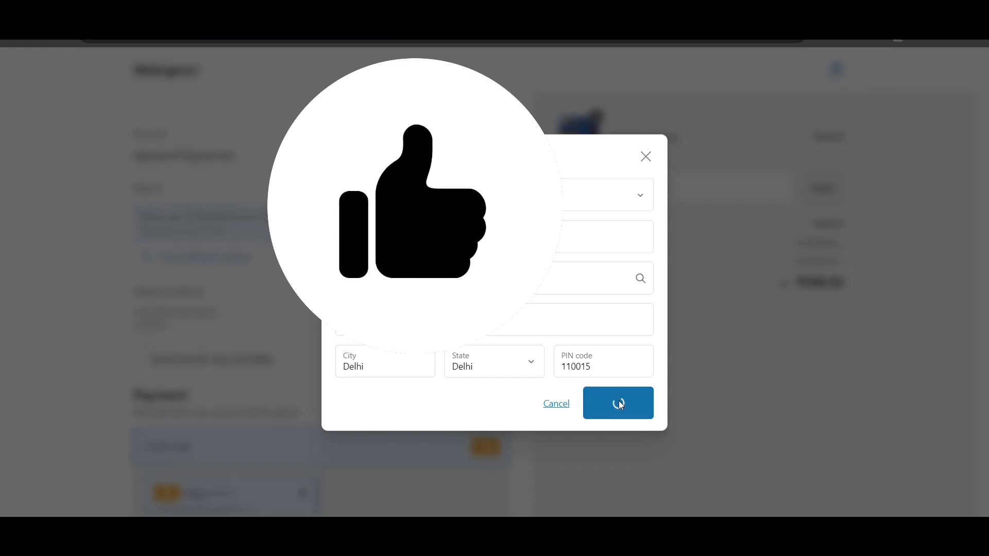
Check whether Cash on Delivery is offered in the payment section for PIN code 110015.
scroll(271, 414, down, 4)
scroll(271, 414, up, 3)
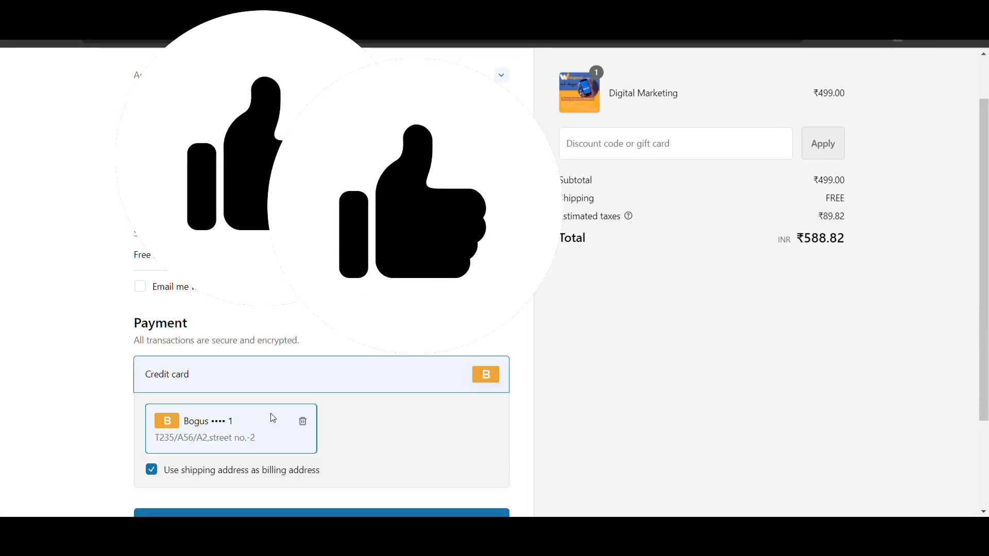
scroll(273, 418, up, 1)
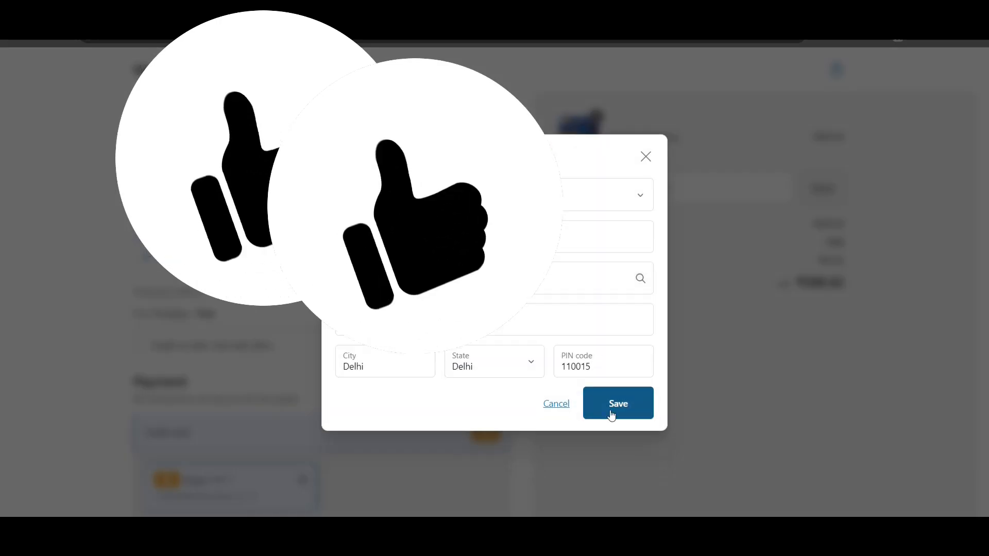
Save the shipping address with PIN code 111015 and check whether Cash on Delivery is offered.
click(583, 370)
text(1)
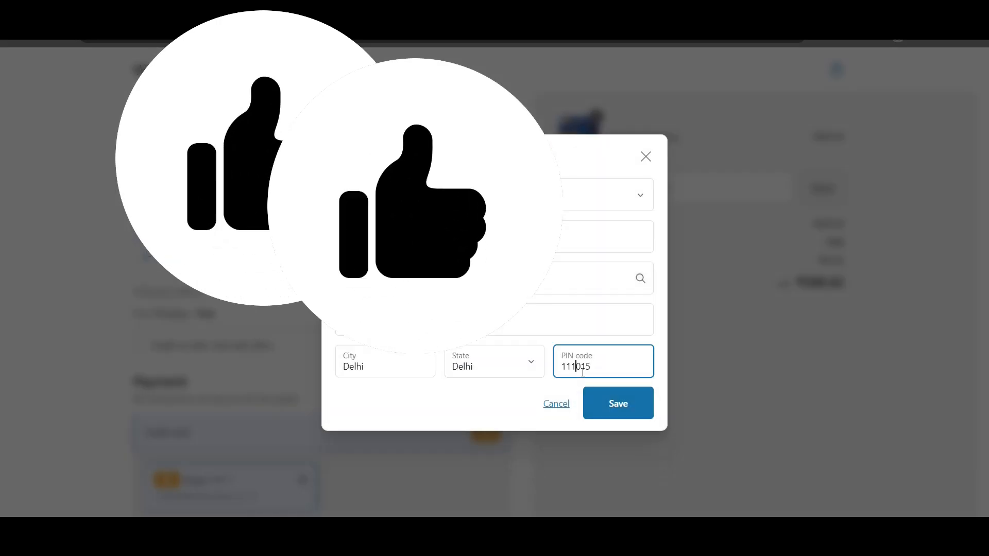
click(622, 394)
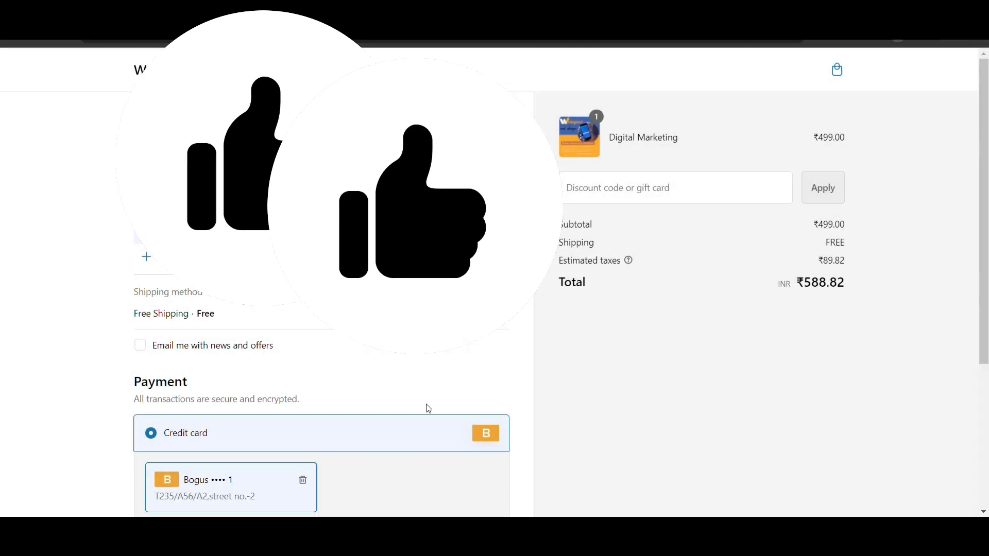
scroll(381, 386, down, 5)
scroll(291, 357, up, 5)
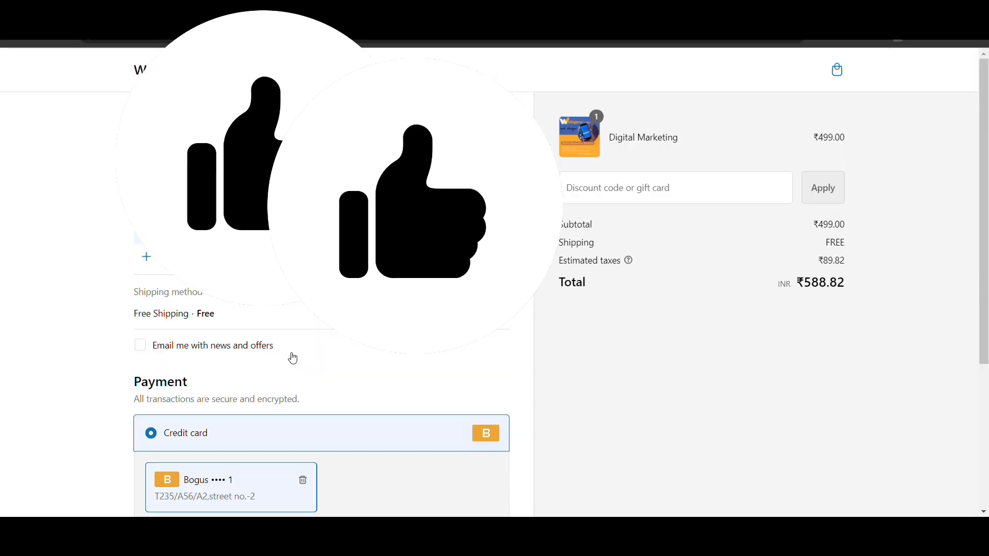